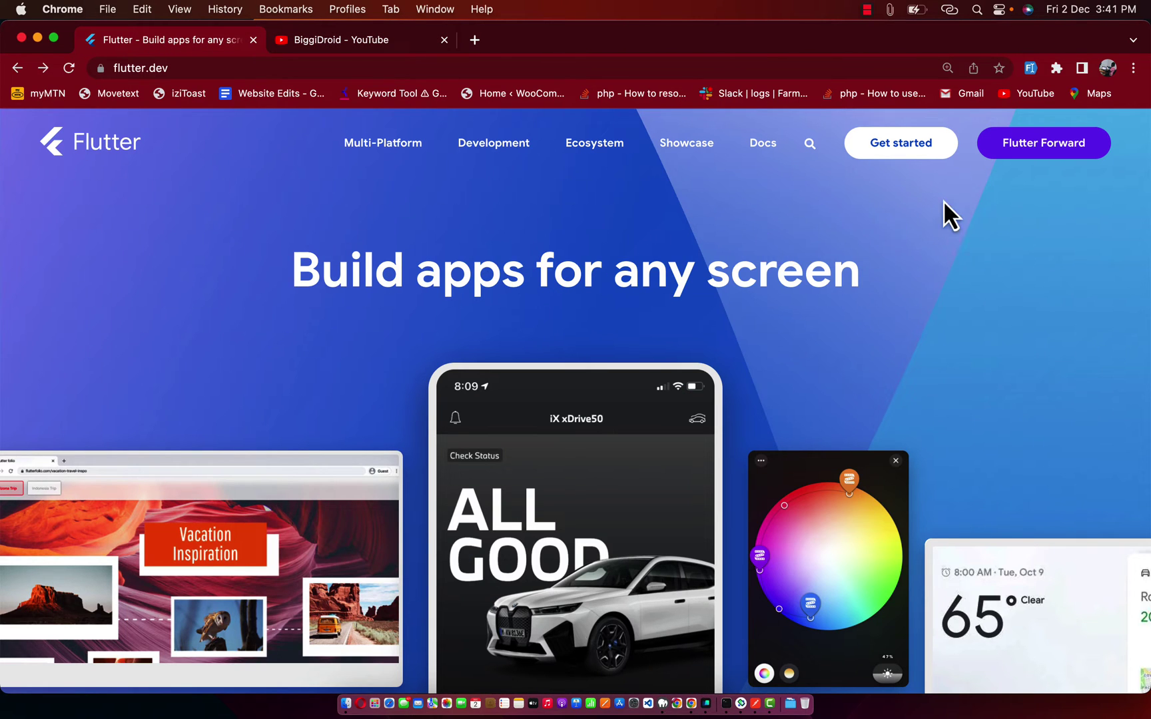
Open the Flutter install guide, choose macOS, and scroll to the Get the Flutter SDK section
left_click(900, 147)
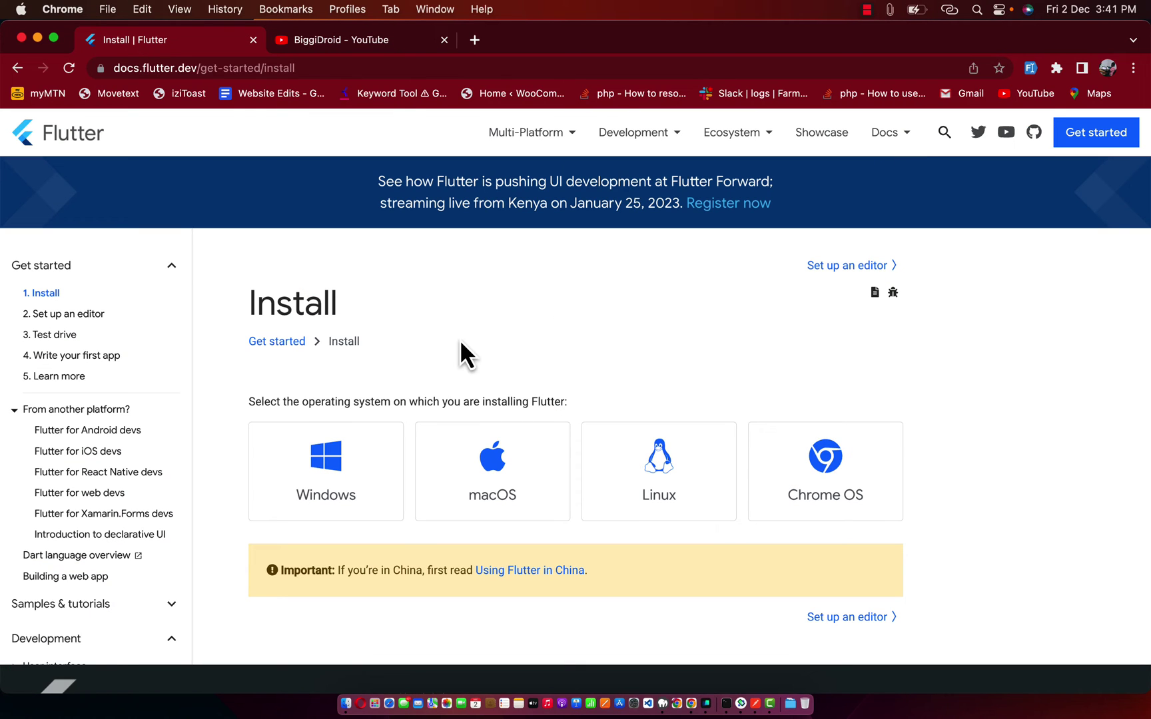
scroll(461, 343, "down", 2)
scroll(461, 343, "up", 3)
left_click(488, 466)
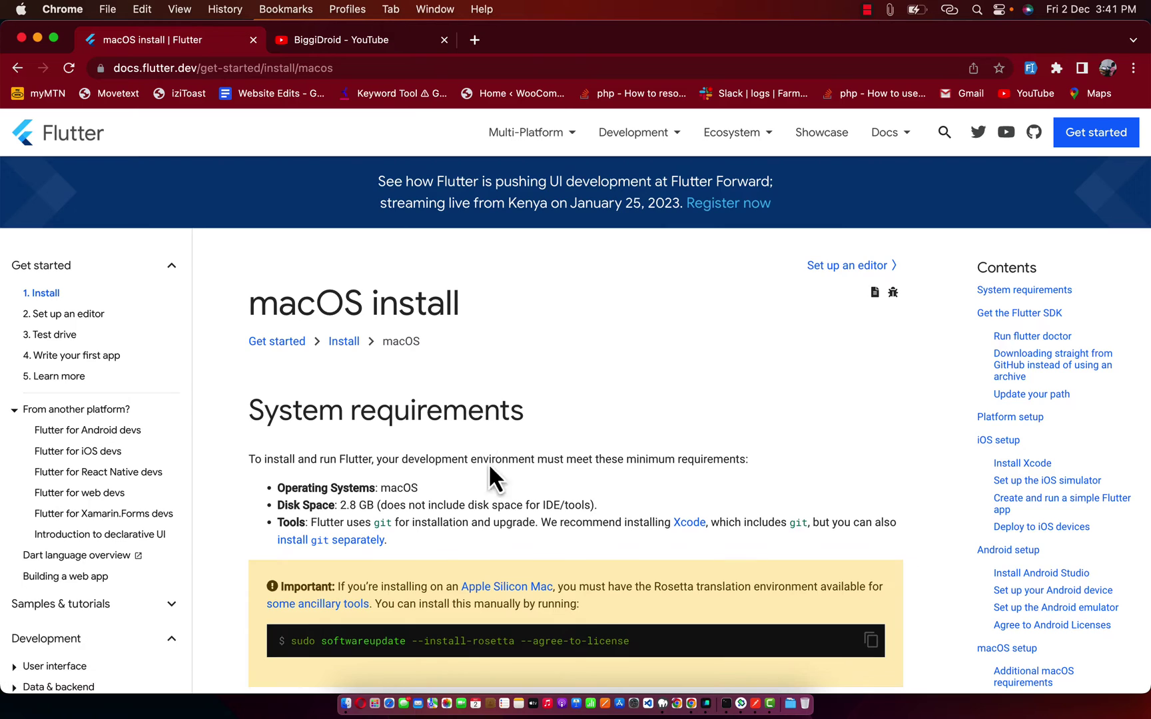
scroll(490, 467, "down", 5)
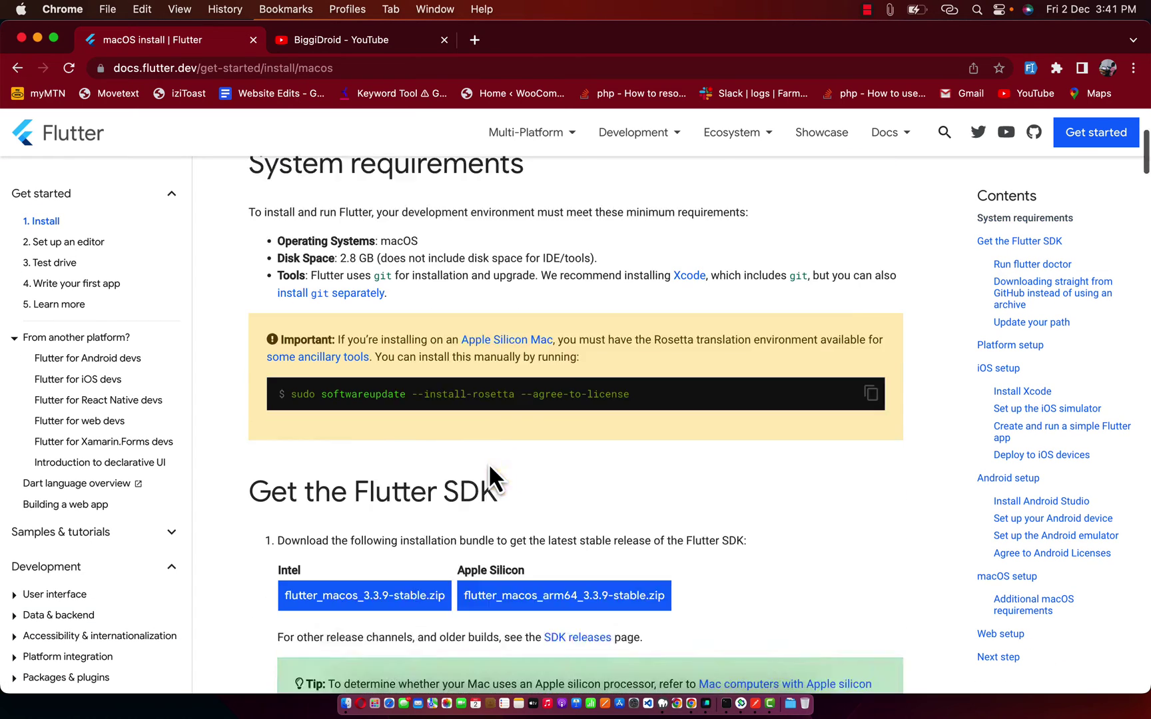
scroll(488, 463, "down", 2)
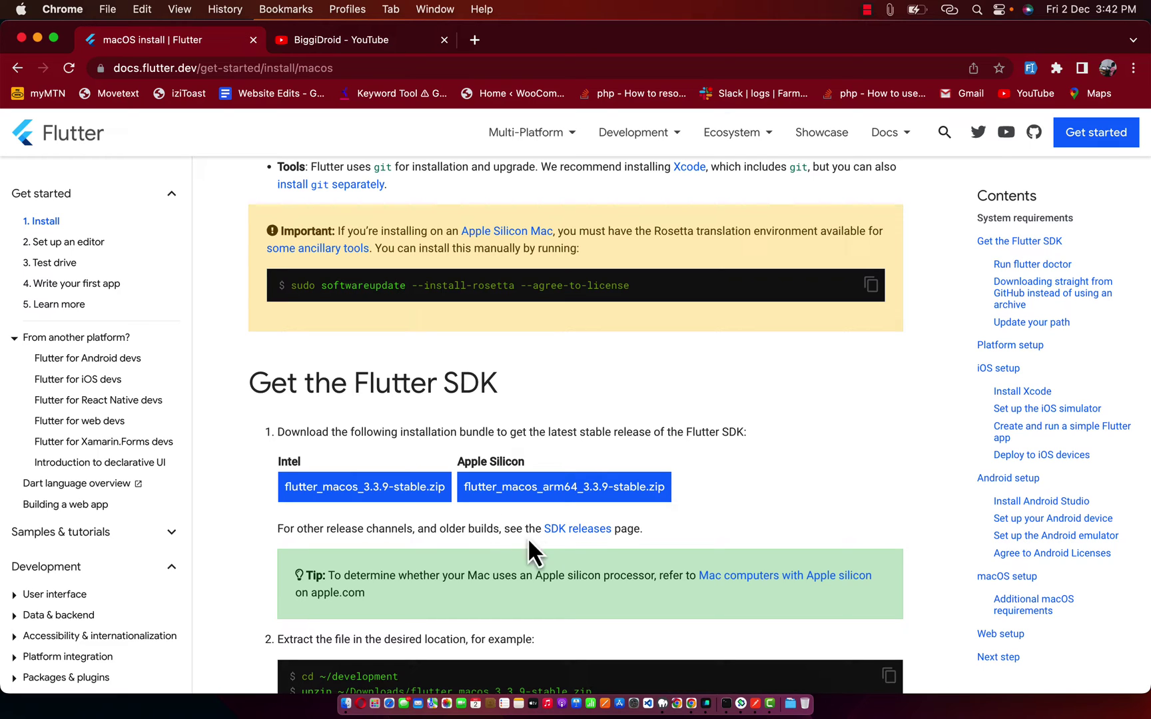
Open the SDK releases page and compare the Windows, Linux and macOS tabs, ending on macOS
left_click(577, 531)
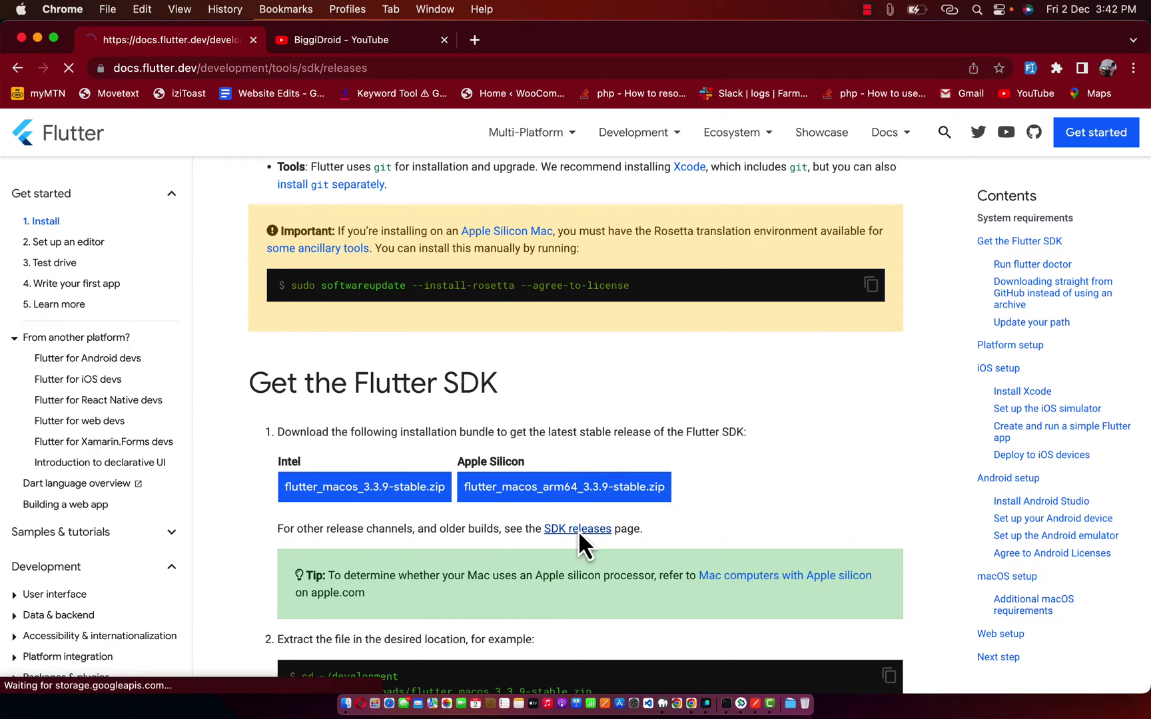
scroll(589, 486, "down", 3)
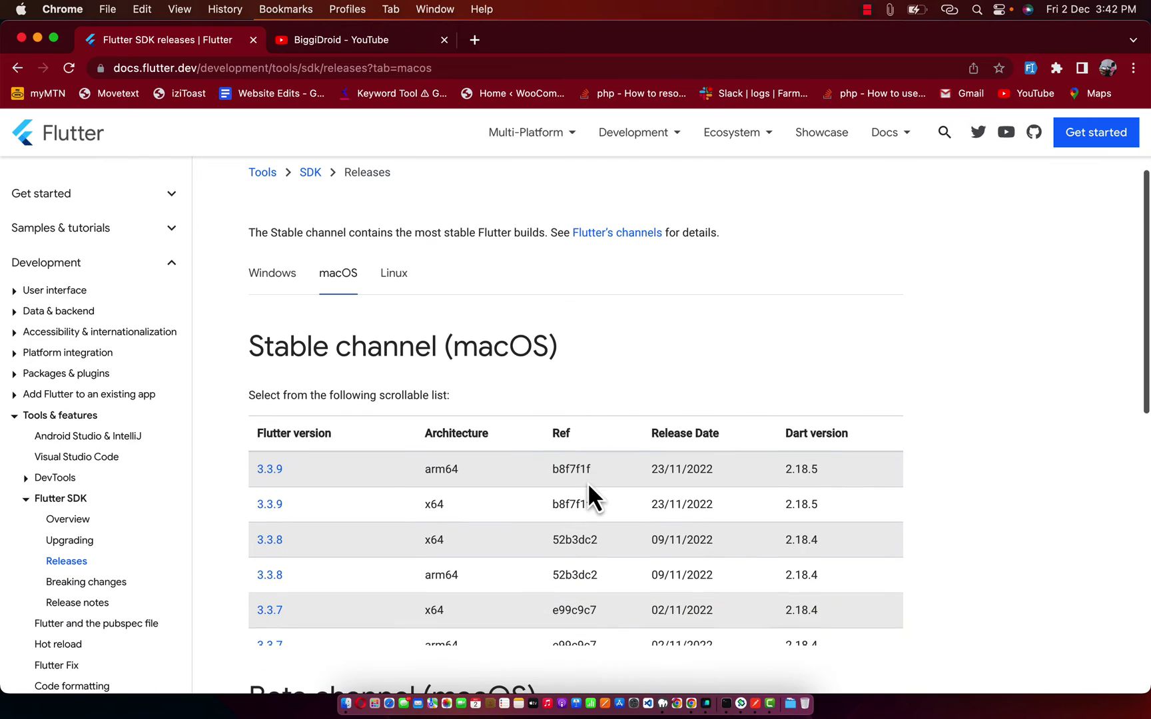
scroll(349, 288, "up", 1)
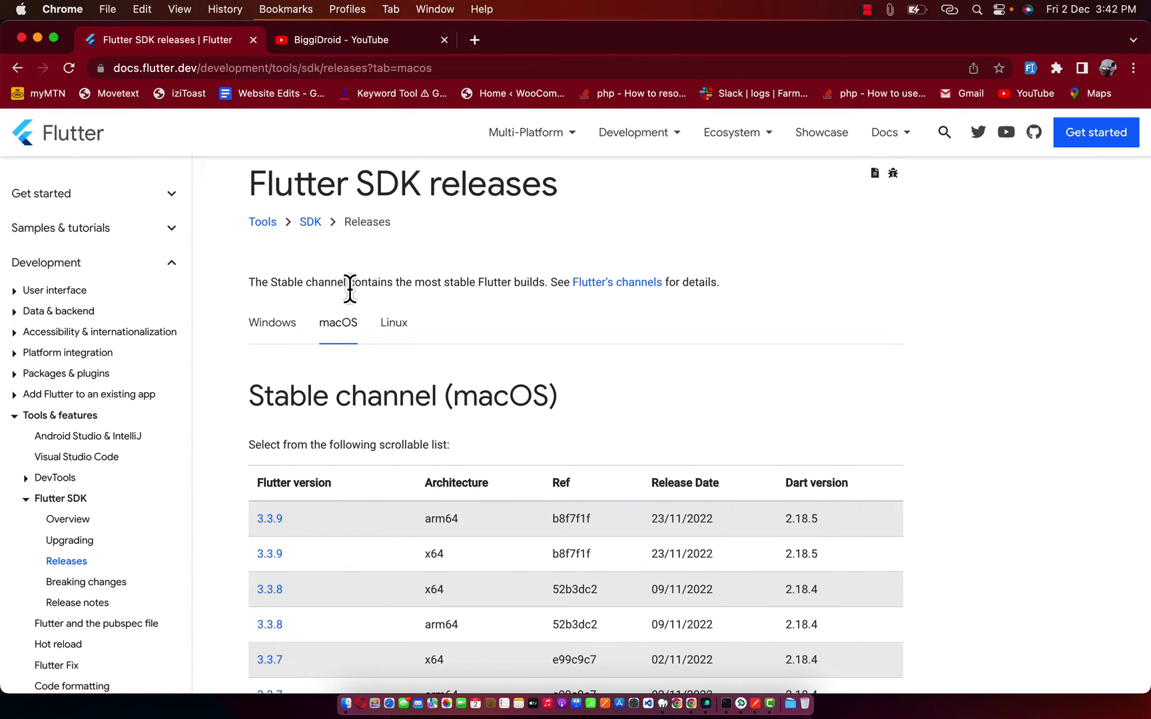
left_click(271, 327)
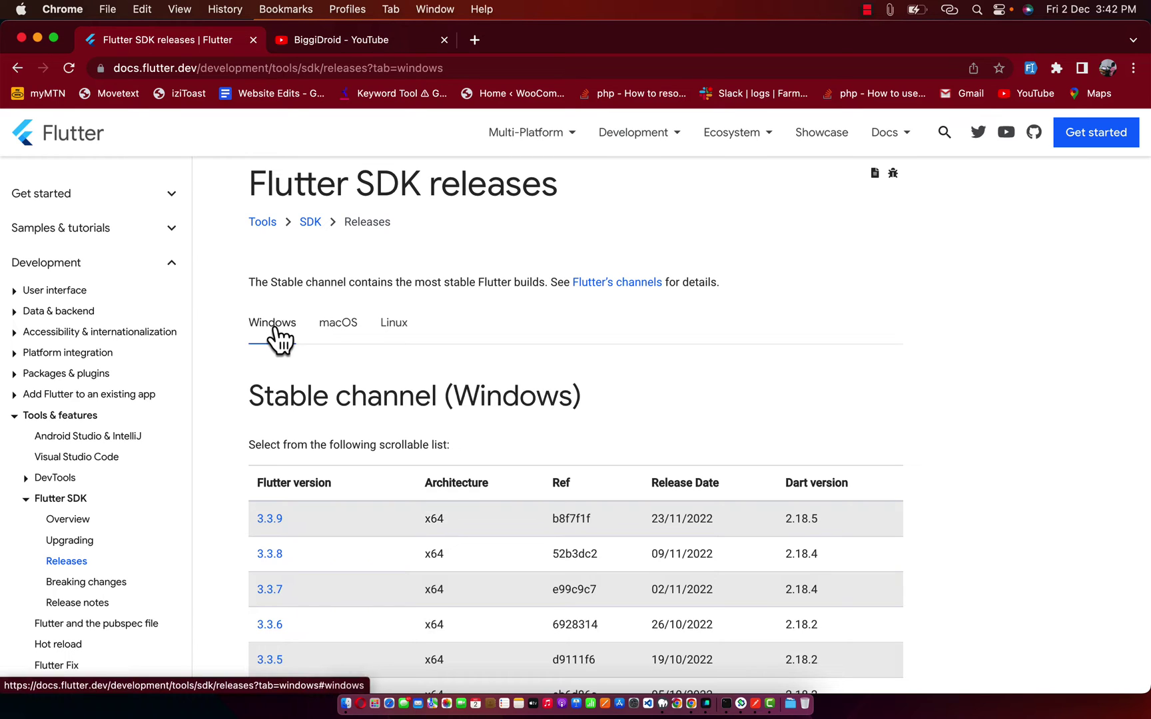
left_click(325, 328)
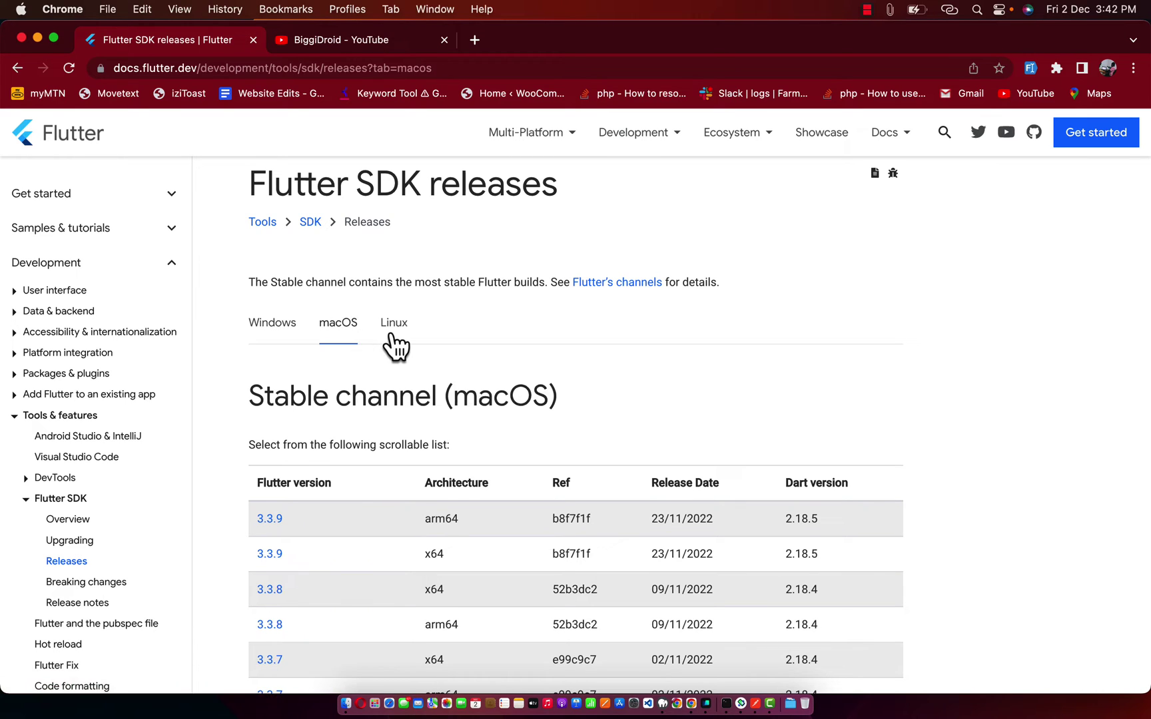
left_click(392, 335)
left_click(346, 331)
left_click(272, 327)
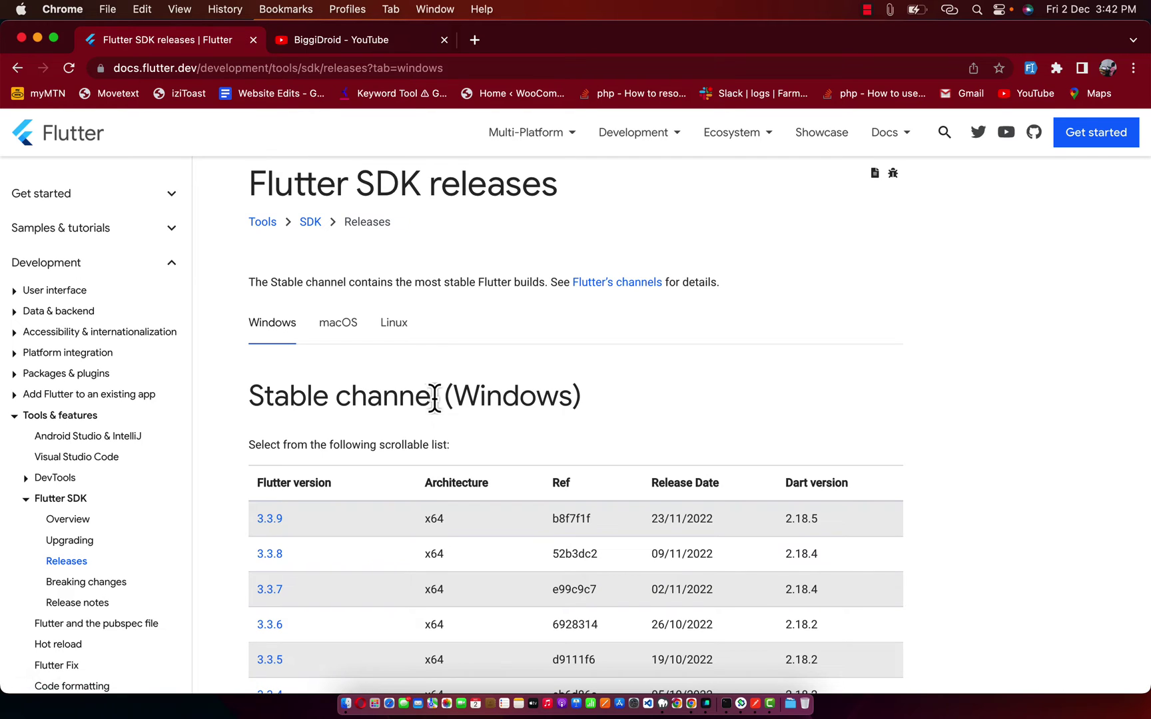
left_click(338, 328)
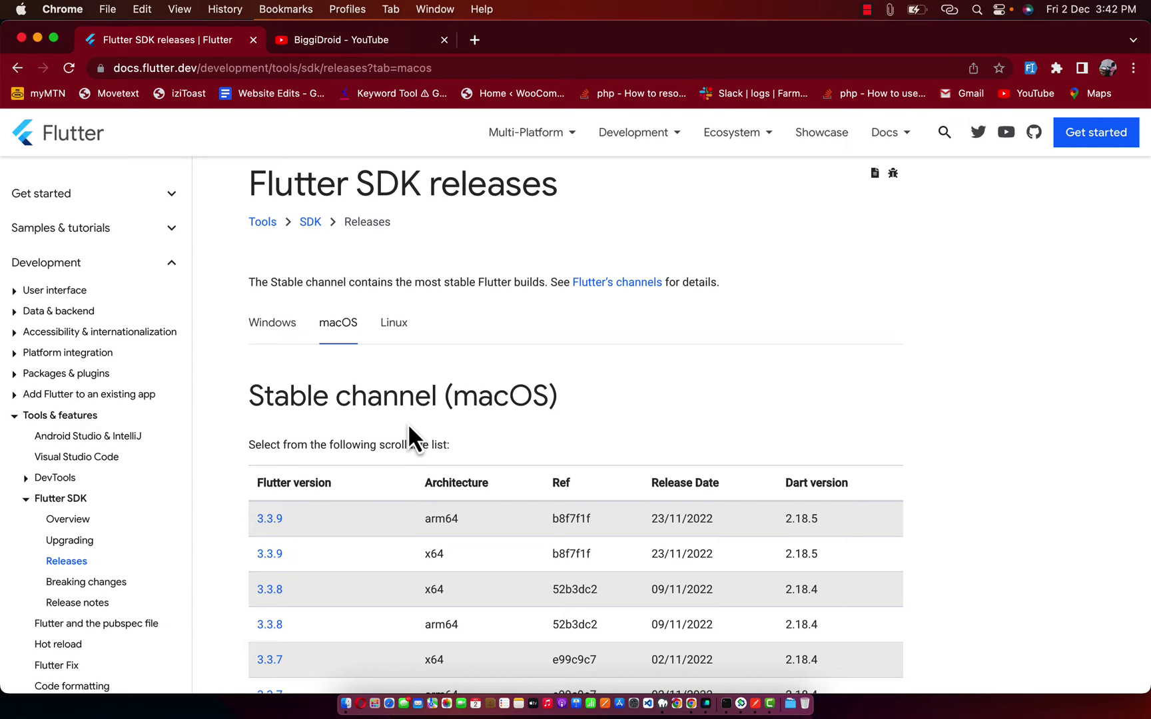
Scroll through the macOS releases, highlighting the Stable and Beta channel headings
scroll(409, 427, "down", 10)
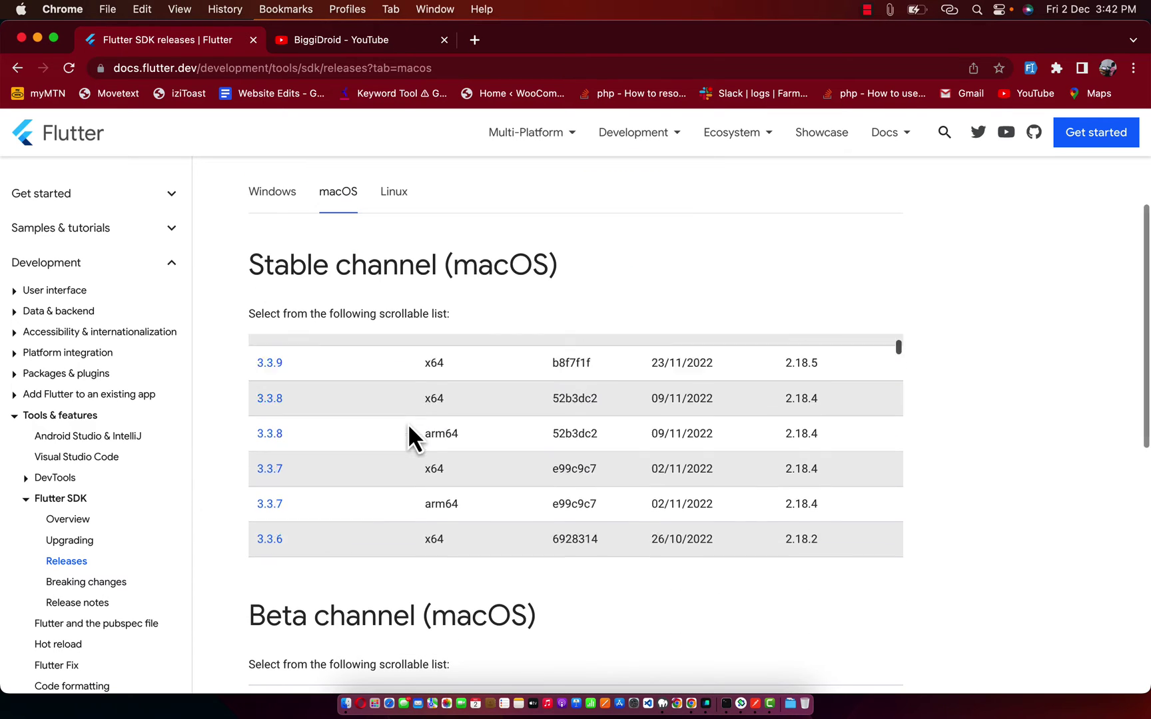
scroll(408, 427, "down", 10)
scroll(409, 427, "up", 5)
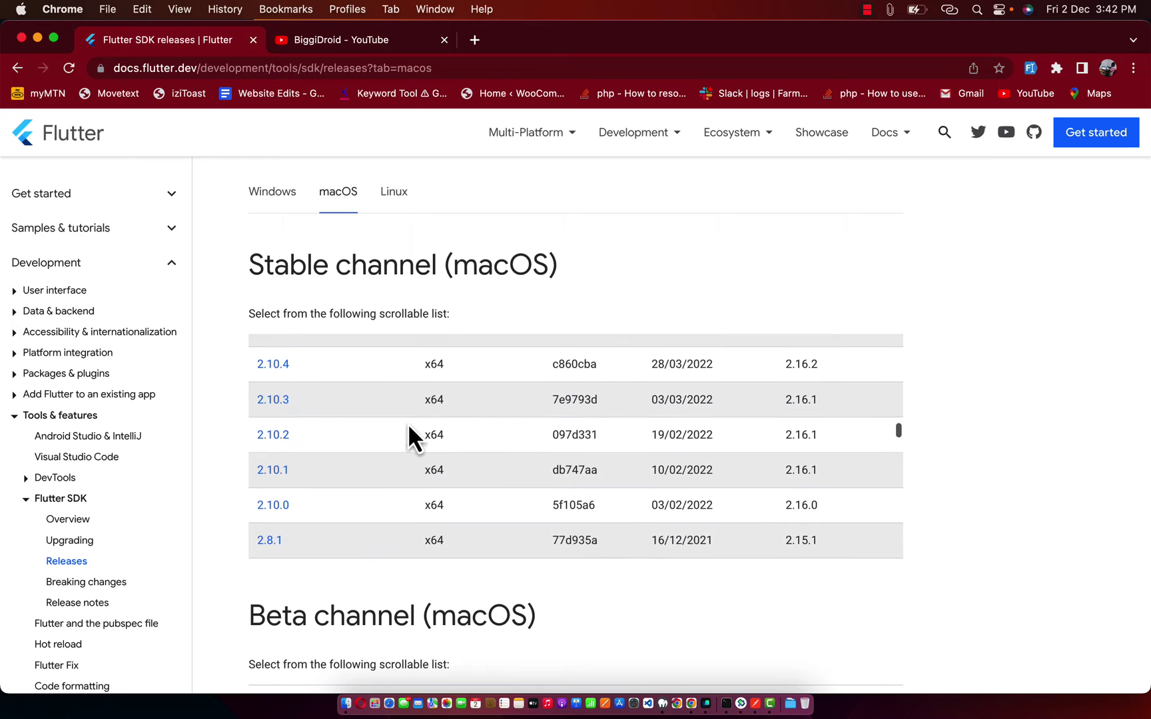
scroll(409, 427, "up", 5)
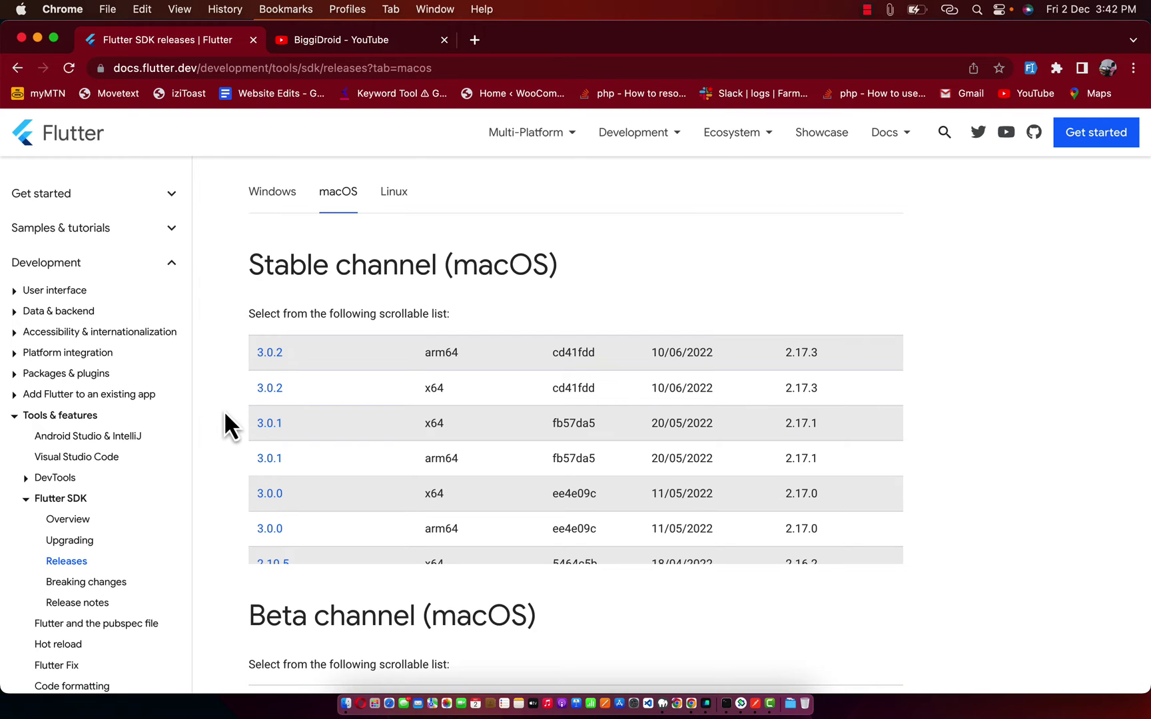
scroll(225, 414, "down", 3)
scroll(225, 415, "up", 2)
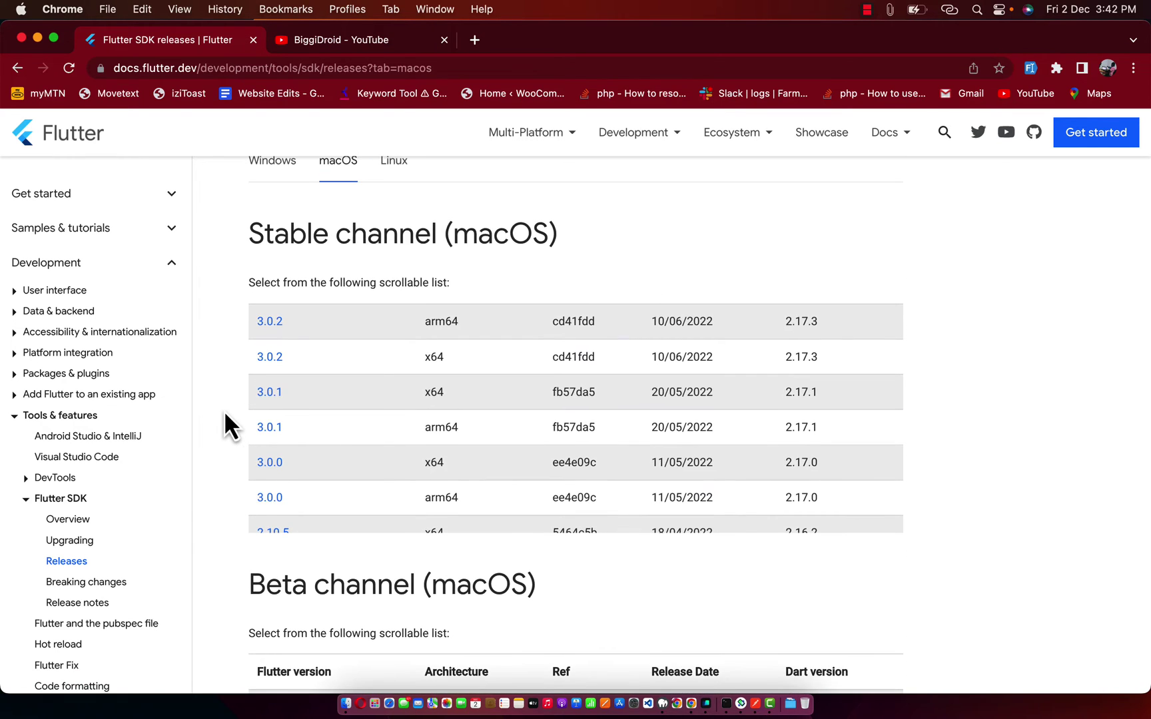
double_click(301, 236)
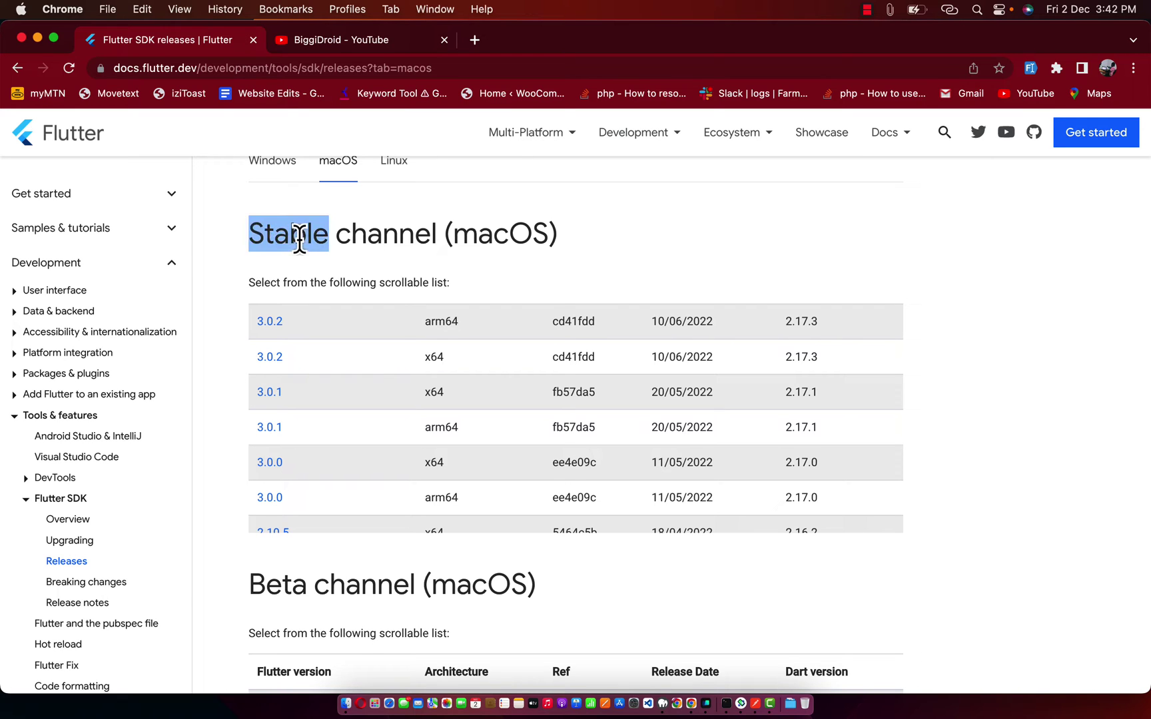
left_click(230, 425)
scroll(231, 426, "down", 3)
double_click(277, 434)
left_click(234, 458)
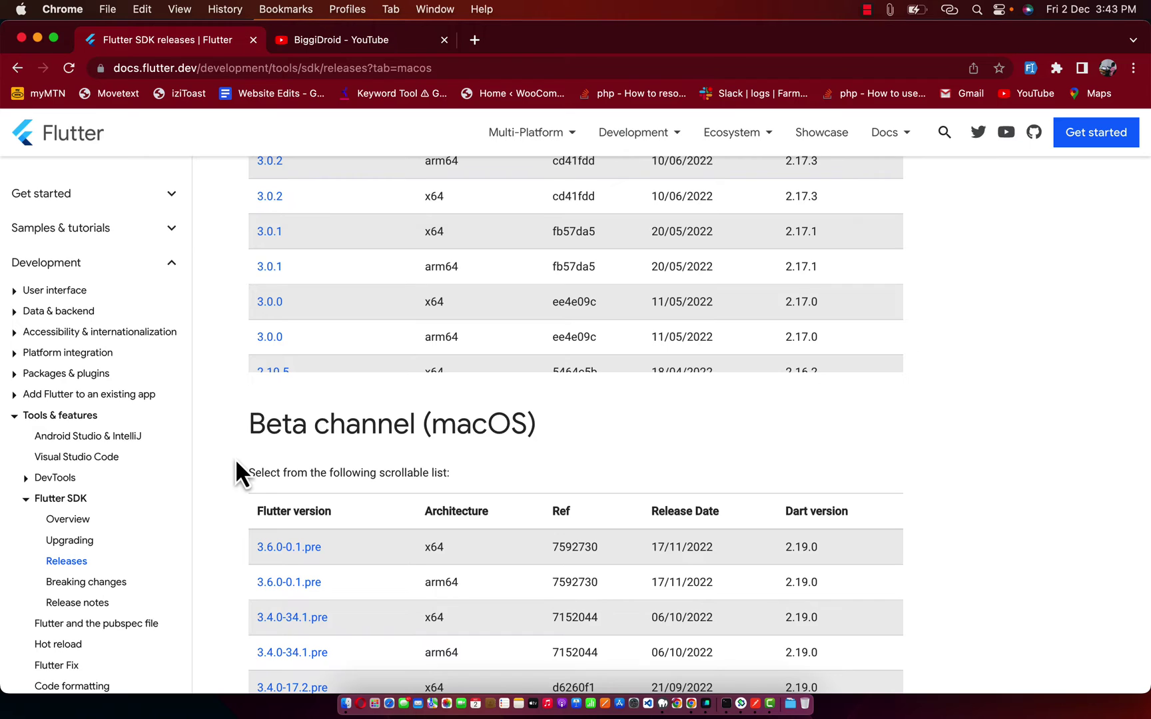
Locate the 3.0.x rows in the Stable table, checking the arm64 and x64 architecture entries
scroll(234, 458, "up", 3)
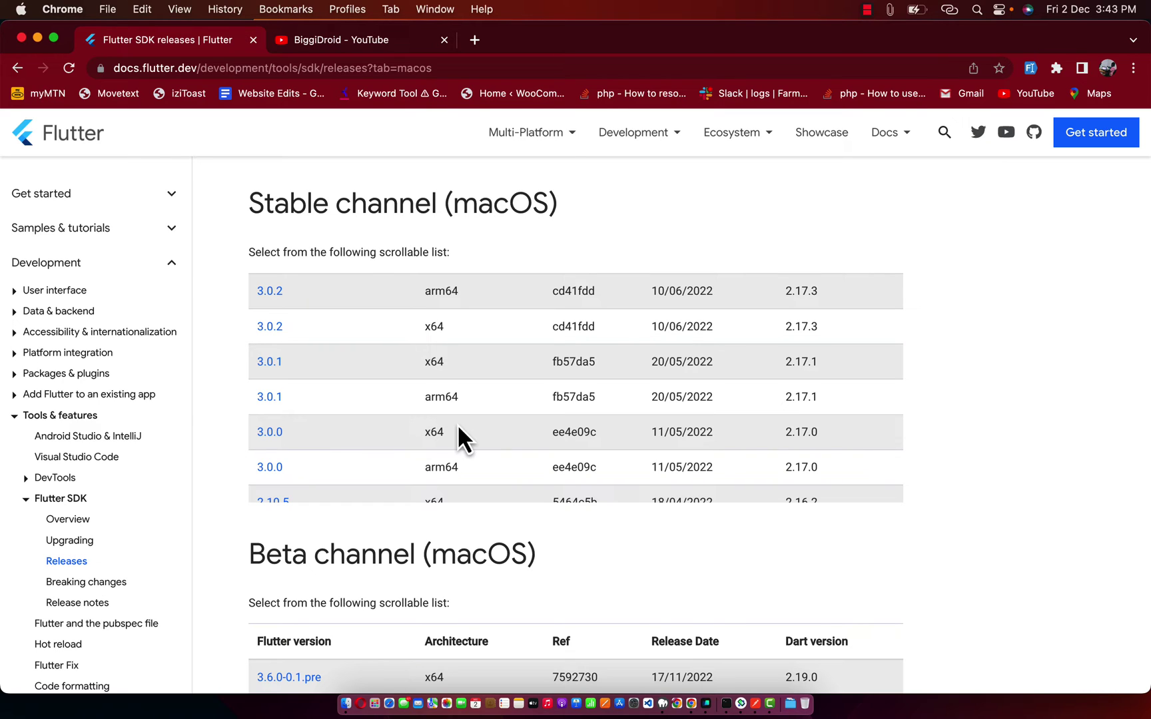
scroll(457, 423, "up", 1)
scroll(457, 424, "down", 2)
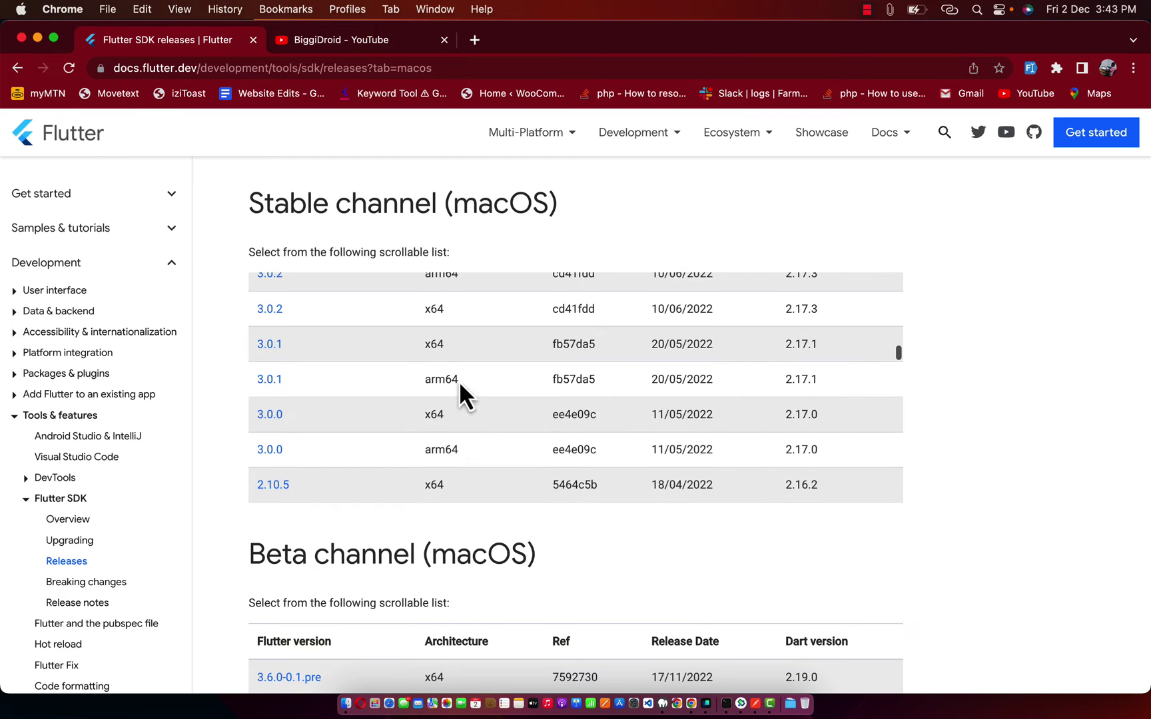
double_click(434, 379)
double_click(435, 414)
left_click(467, 381)
scroll(387, 440, "down", 1)
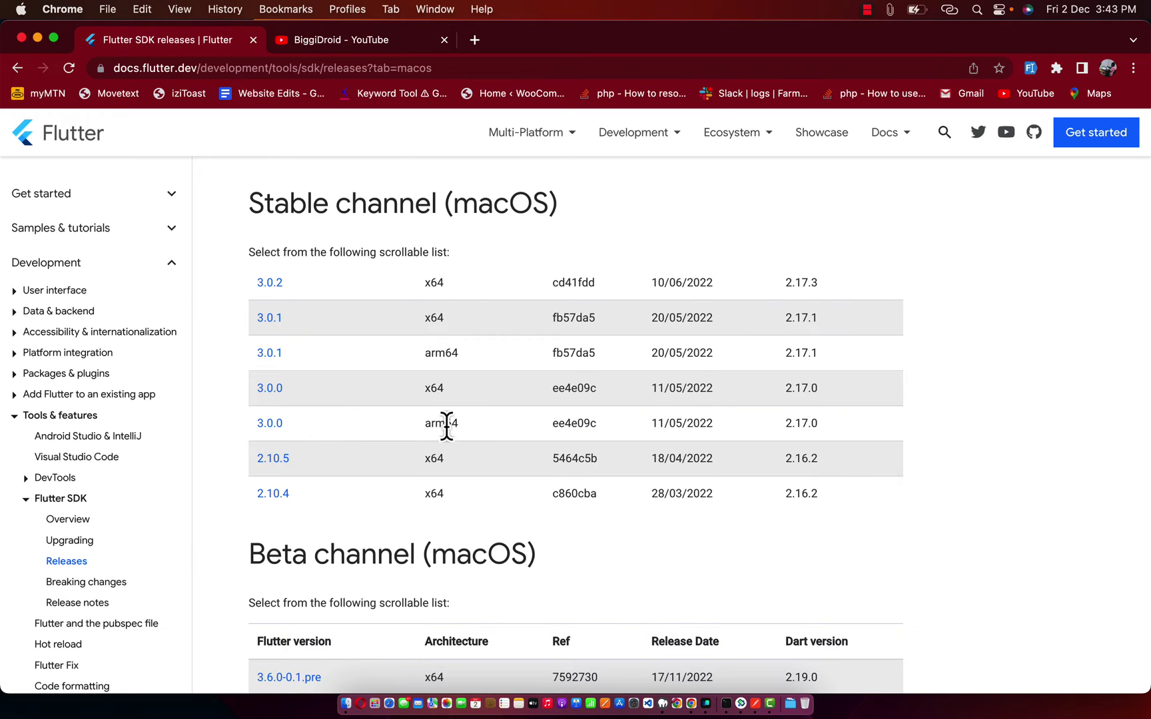
Download the flutter_macos_arm64_3.0.0-stable zip into the Downloads folder
left_click(275, 429)
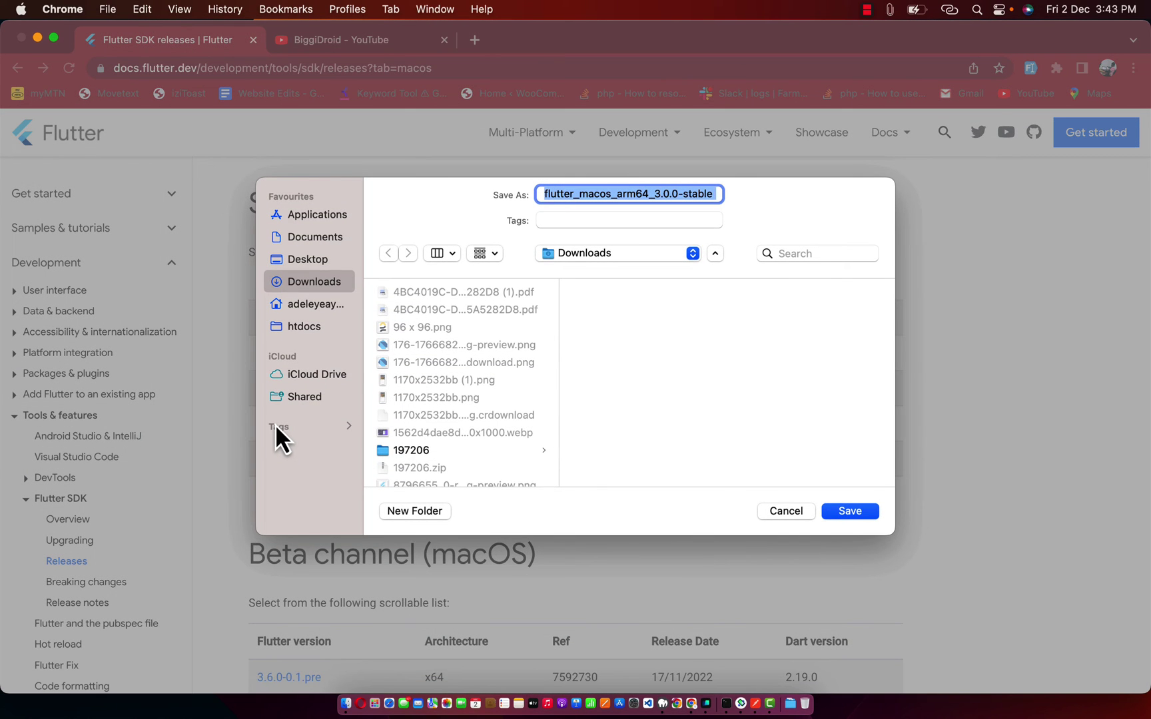
left_click(850, 512)
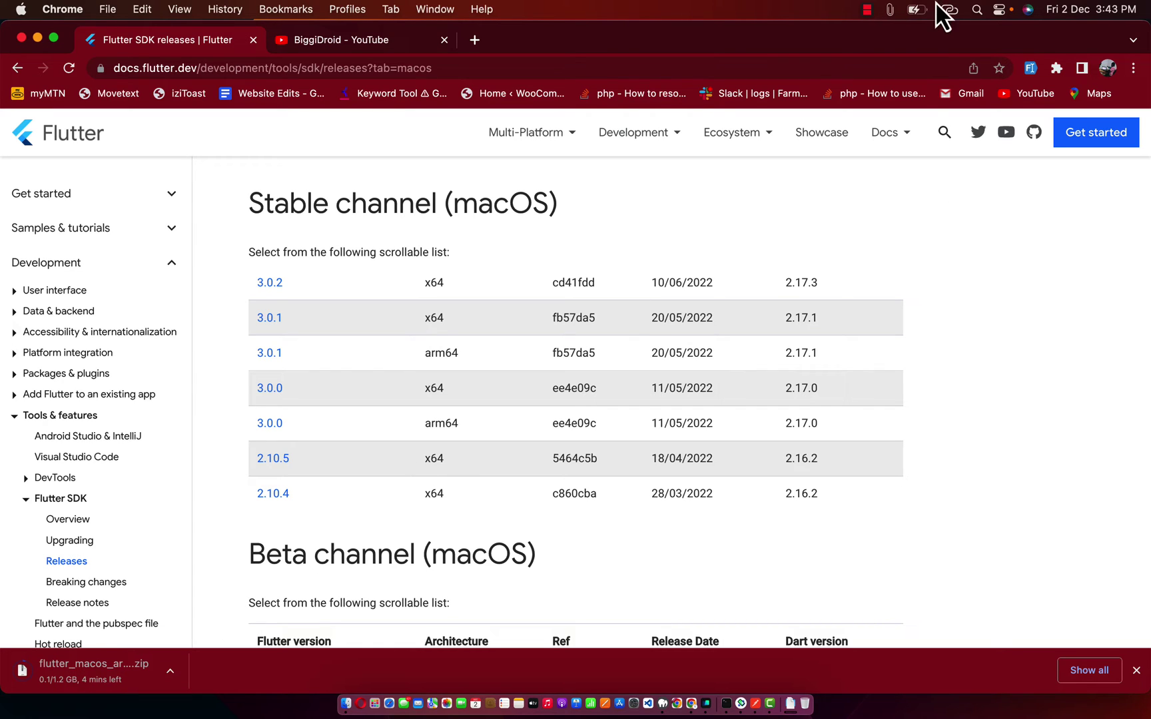
left_click(868, 10)
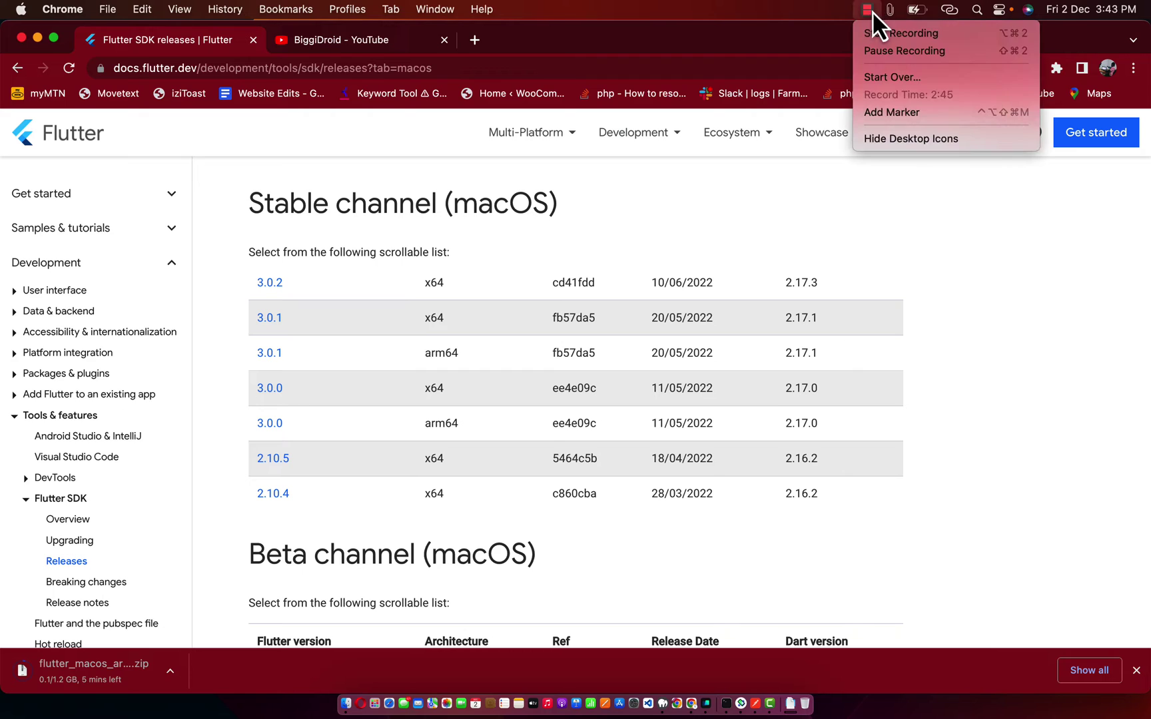
left_click(886, 50)
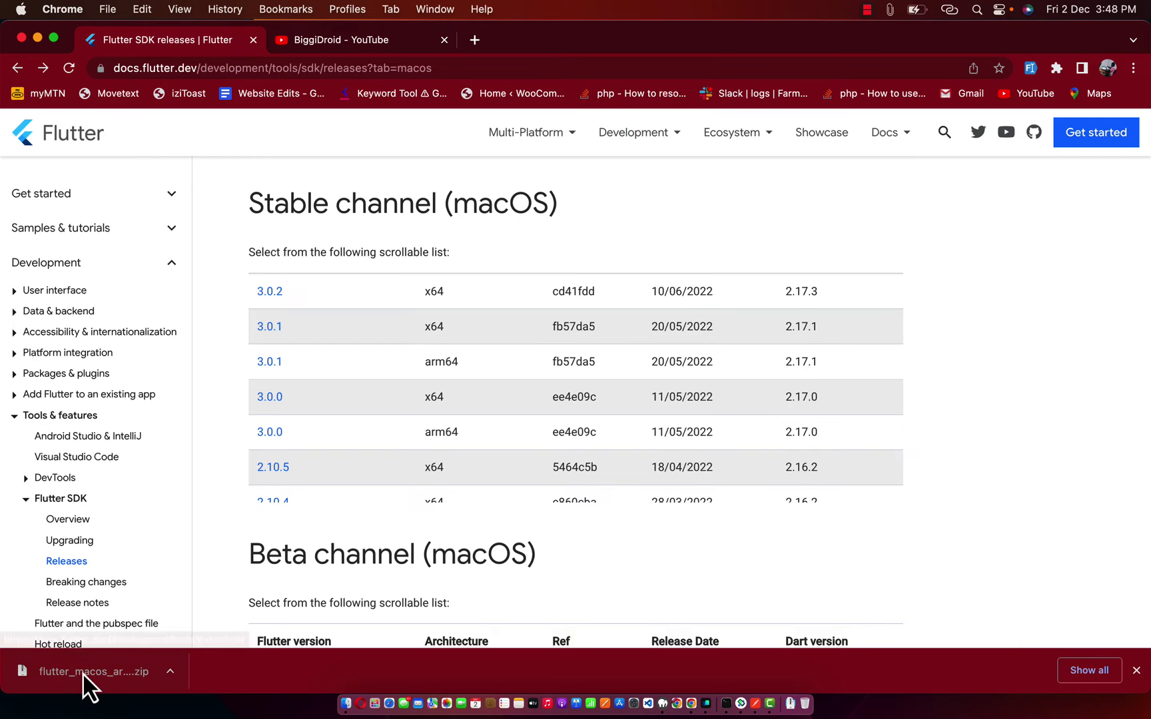
Reveal the downloaded Flutter 3.0.0 zip in Finder and extract it
left_click(171, 671)
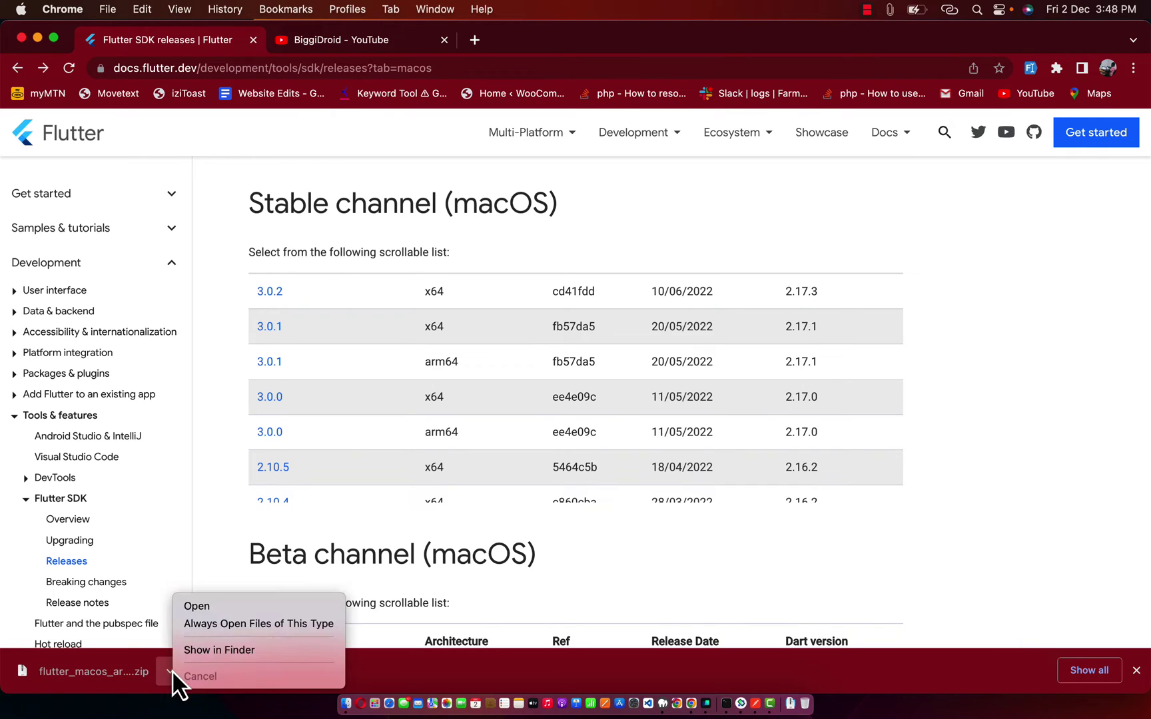
left_click(213, 654)
scroll(527, 437, "down", 3)
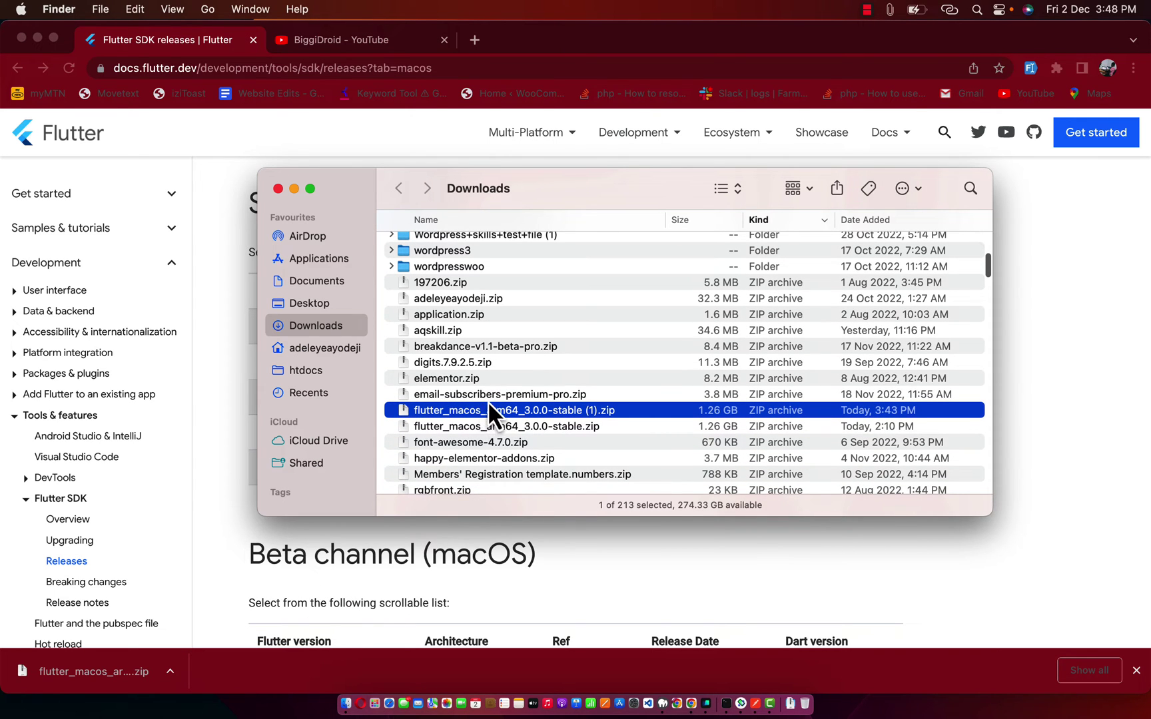
double_click(468, 416)
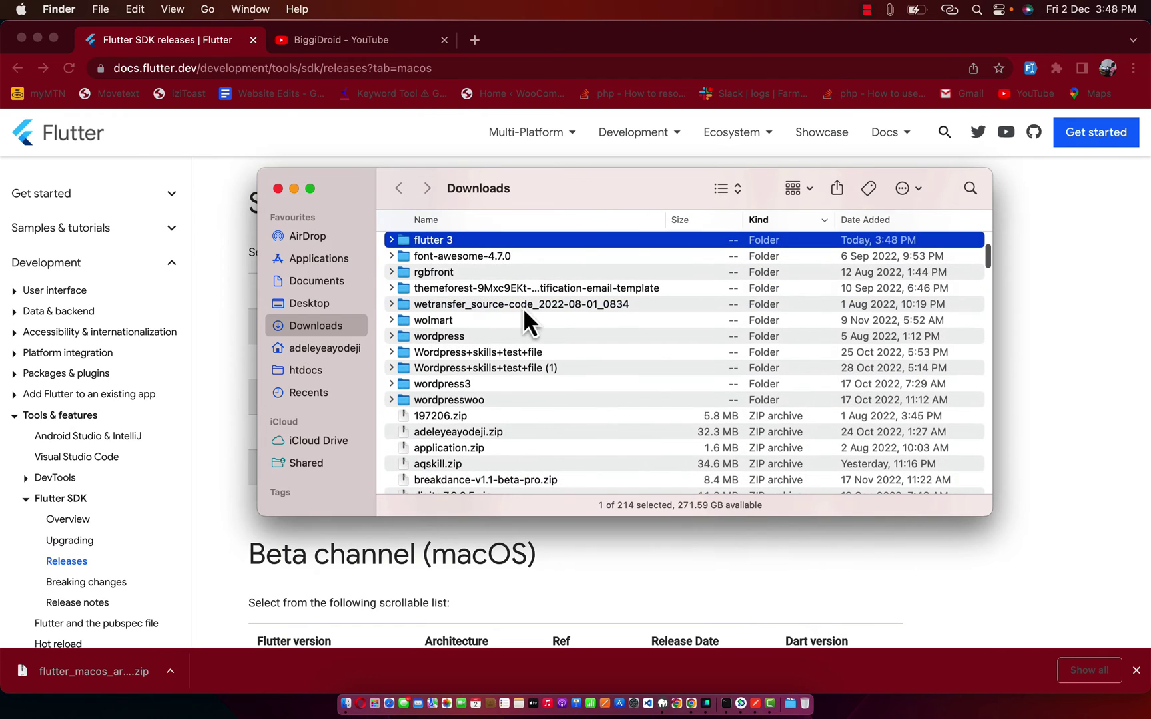
Open the flutter 3 folder and look over its files, including AUTHORS, .gitignore and .idea
double_click(426, 242)
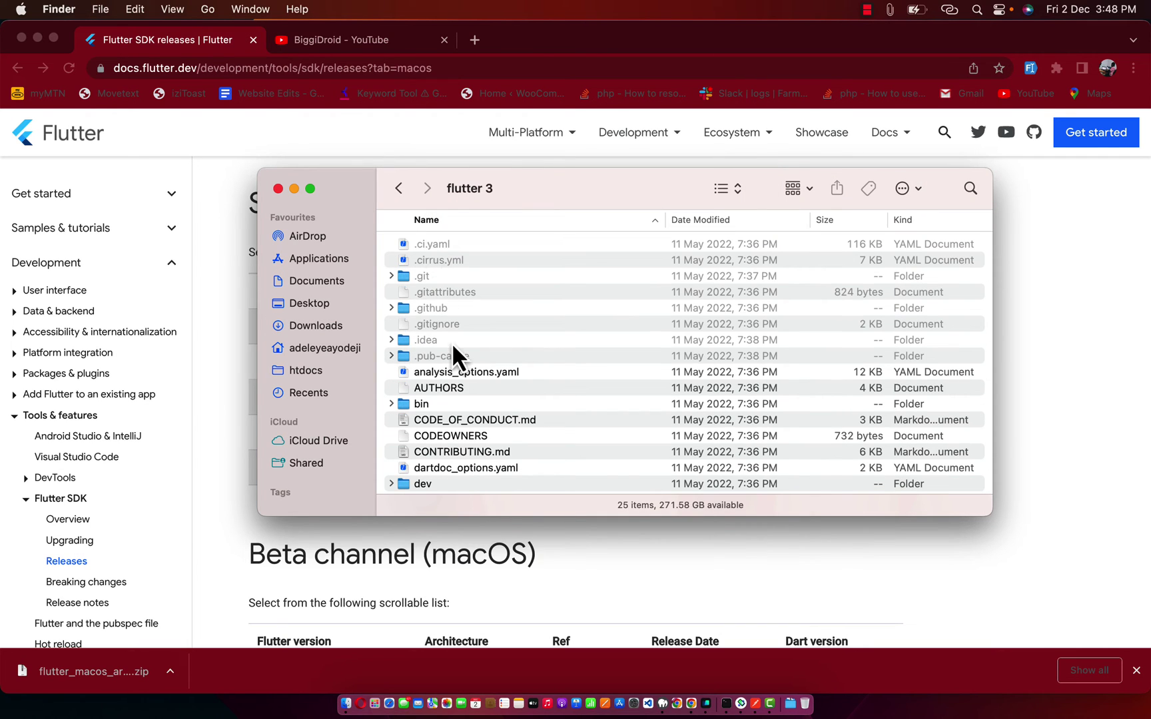
left_click(457, 388)
scroll(457, 392, "down", 2)
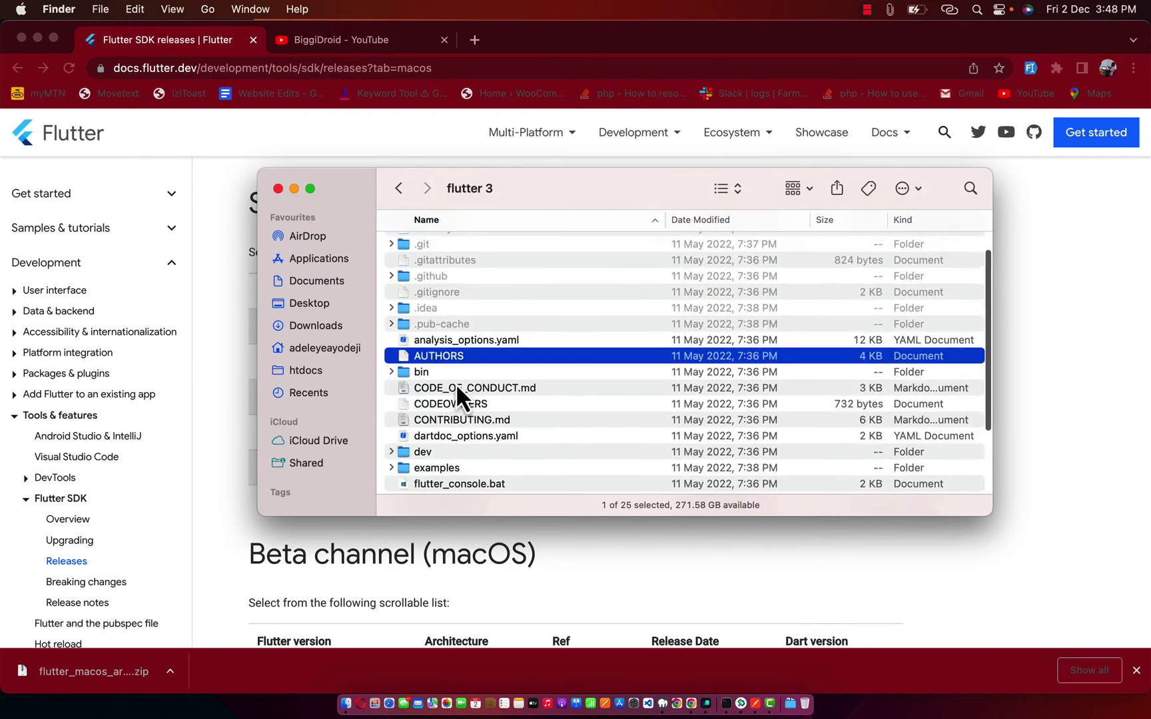
scroll(463, 366, "up", 2)
left_click(442, 322)
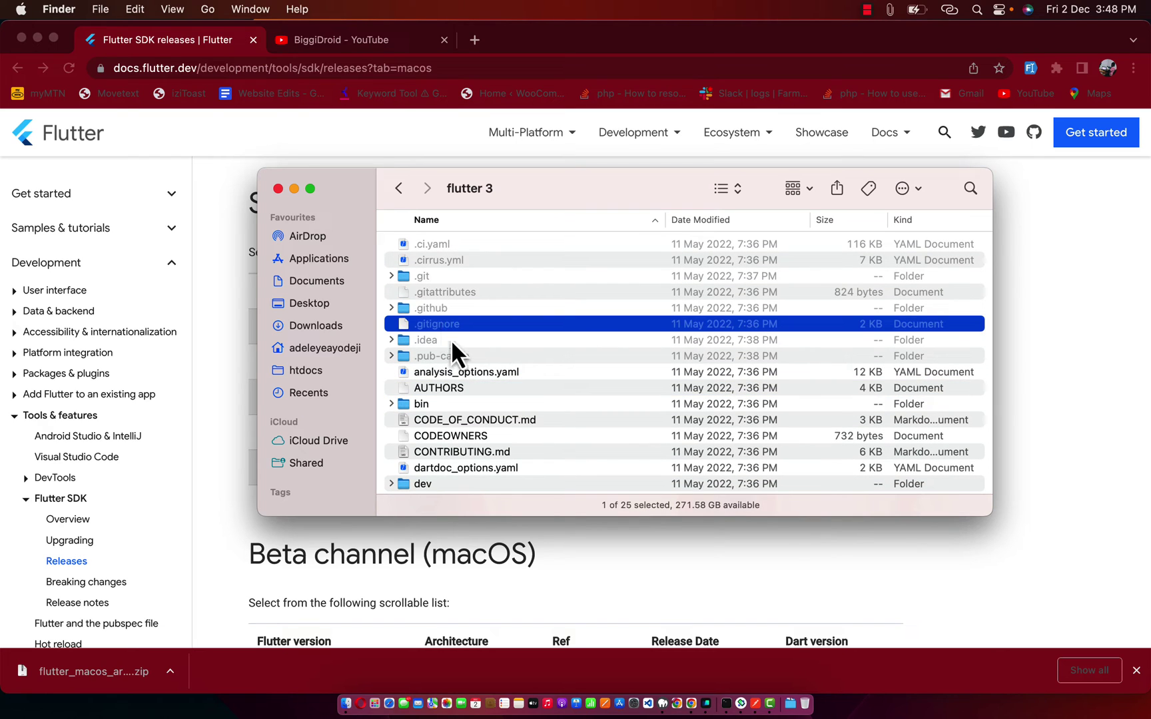
left_click(452, 341)
left_click(433, 326)
Hide the dot-files and copy all 17 visible items of flutter 3
key("super+shift+period")
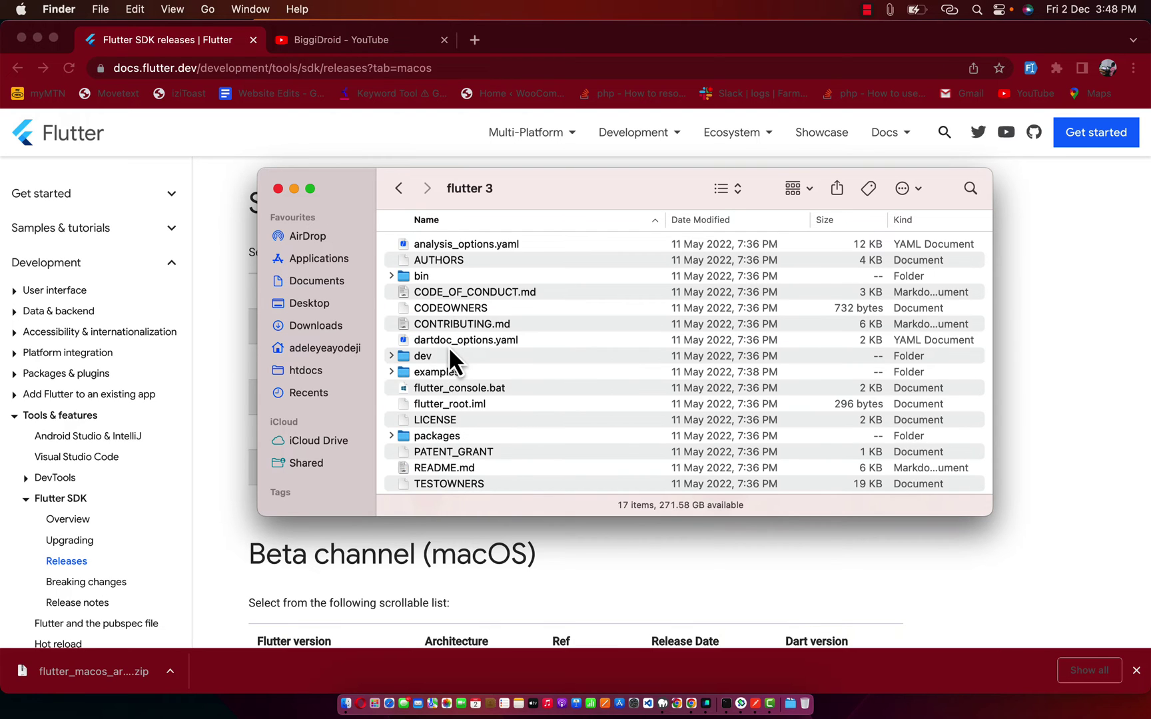
key("super+shift+period")
key("super+shift+period")
key("super+shift+period")
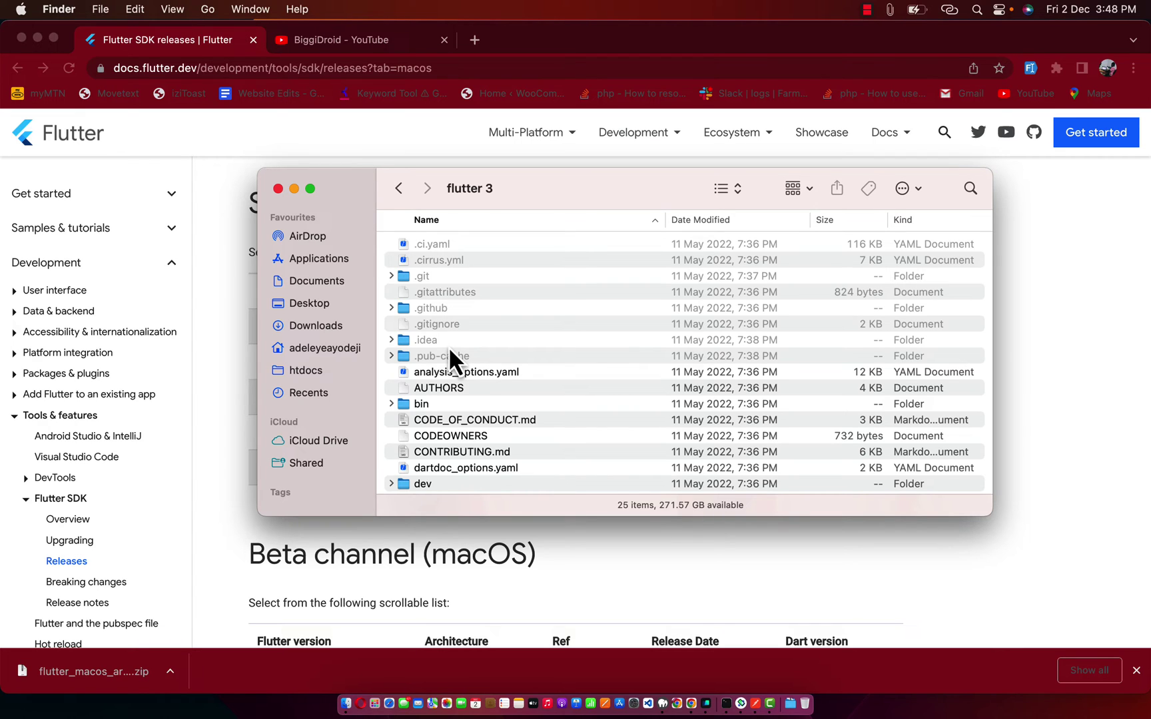
key("super+shift+period")
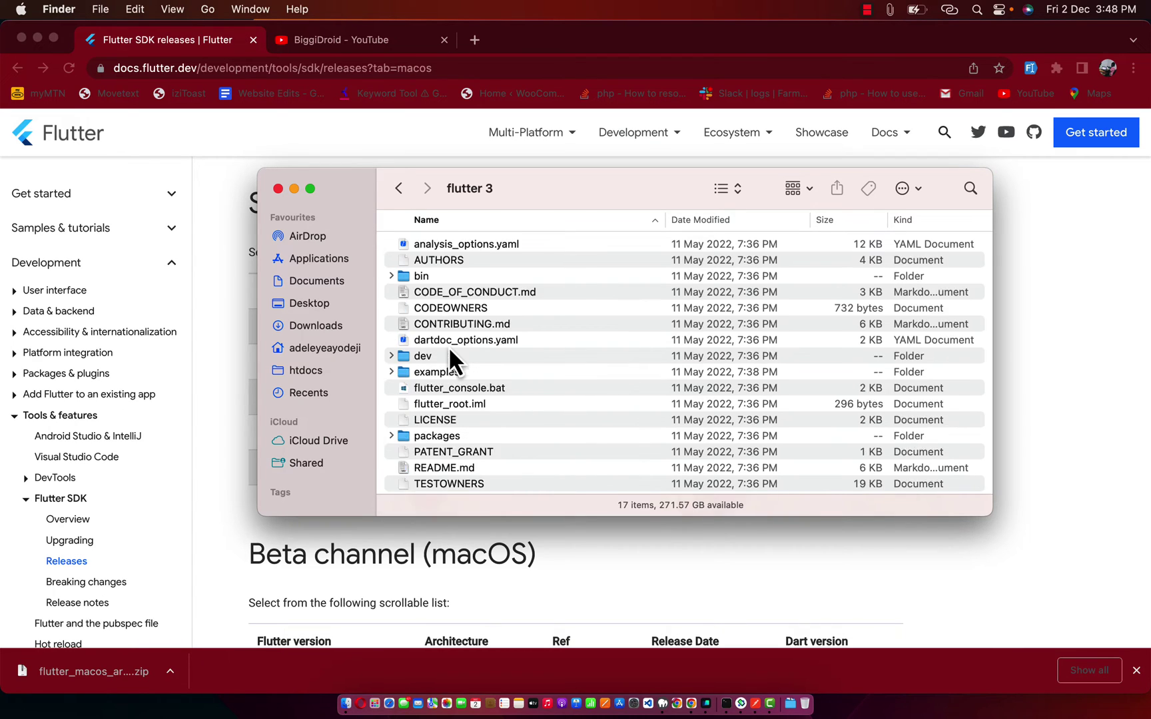
left_click(461, 367)
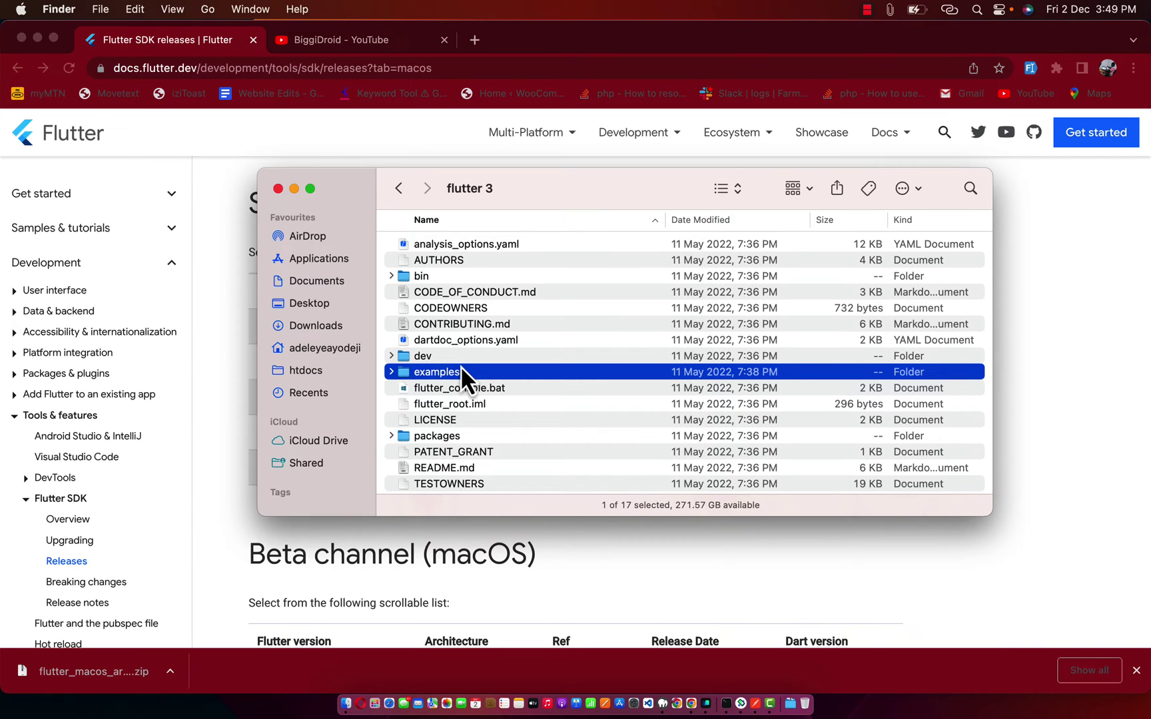
key("super+a")
key("super+c")
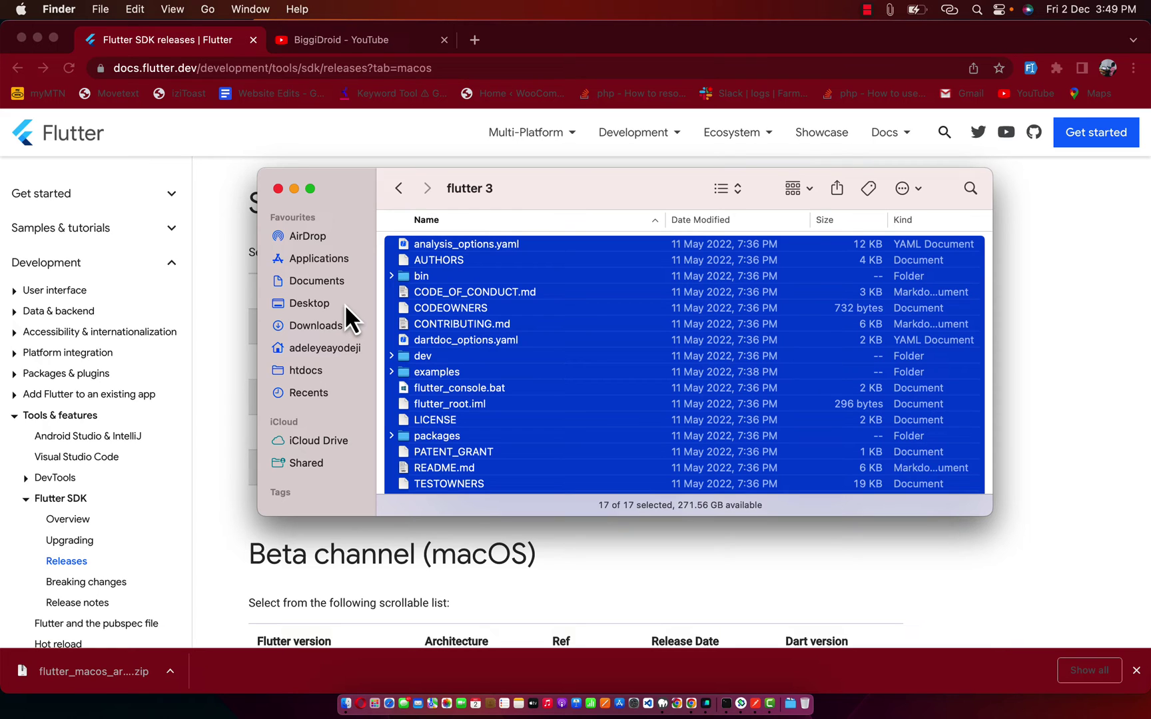
Run flutter doctor in Warp and highlight the reported Flutter 3.3.9 version and its output
left_click(706, 703)
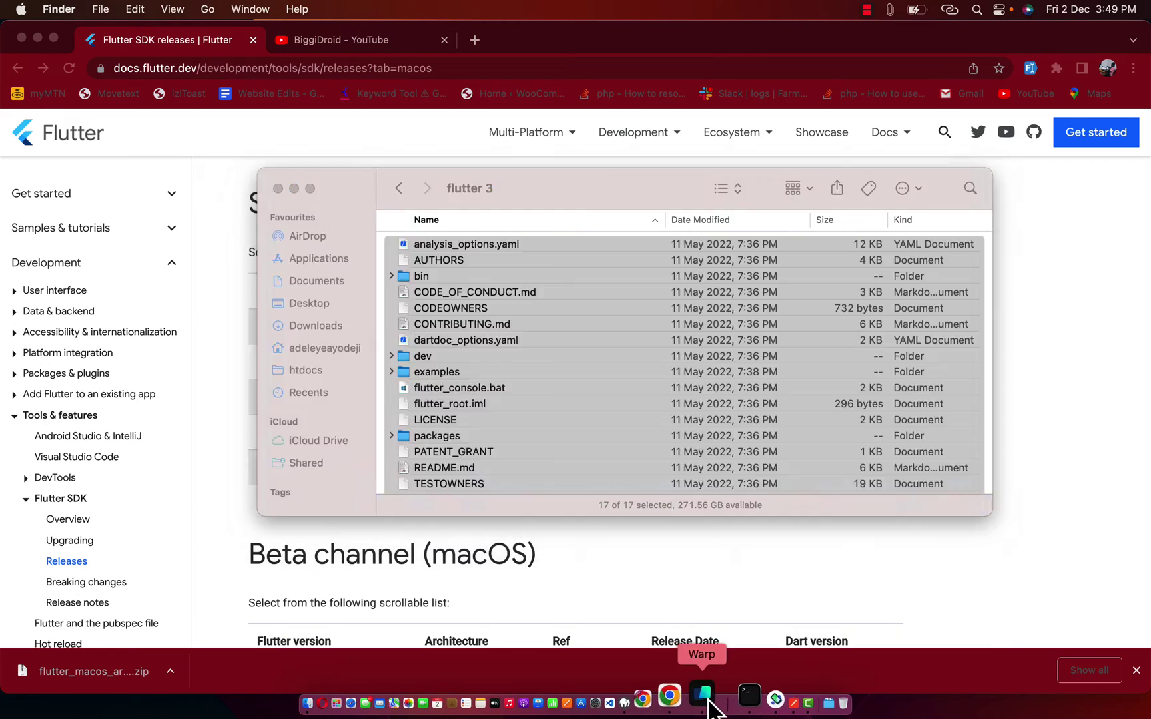
type("flutter")
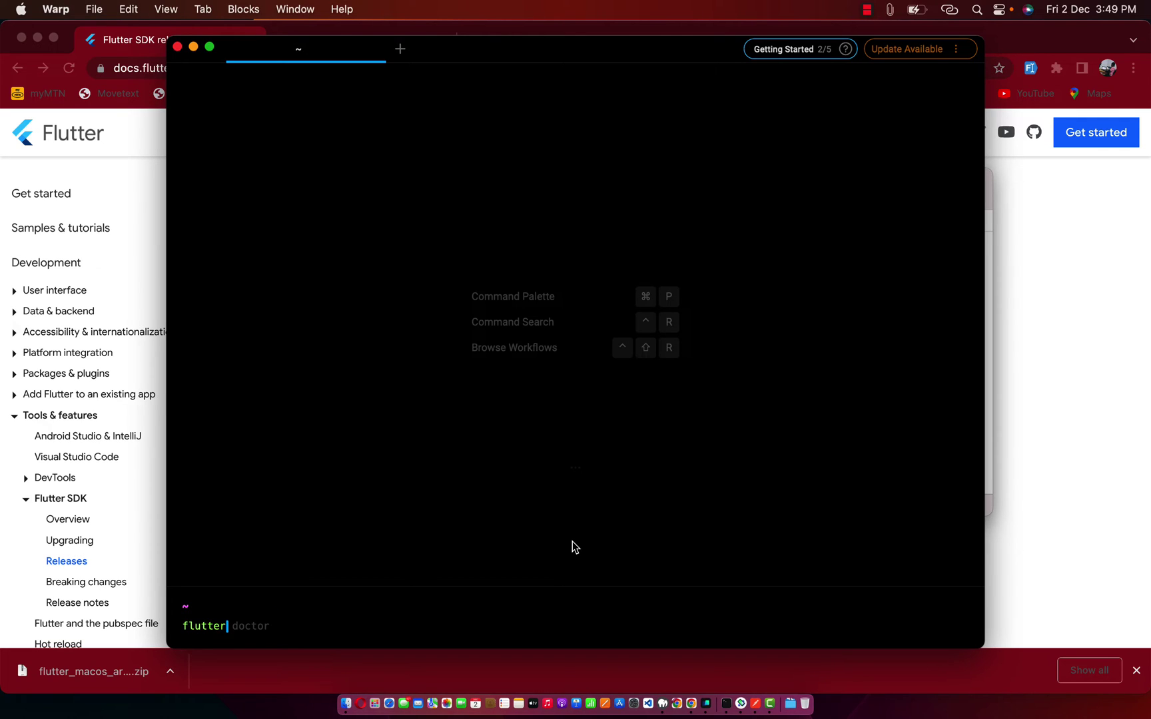
key("Tab")
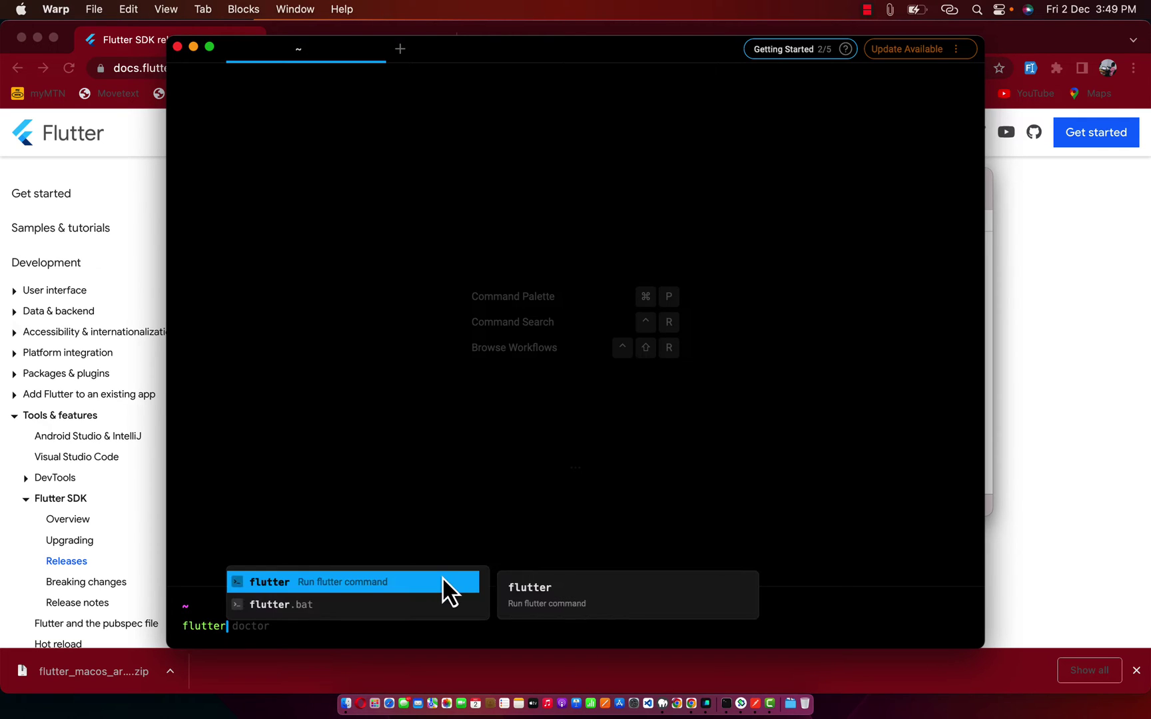
key("Escape")
type("doc")
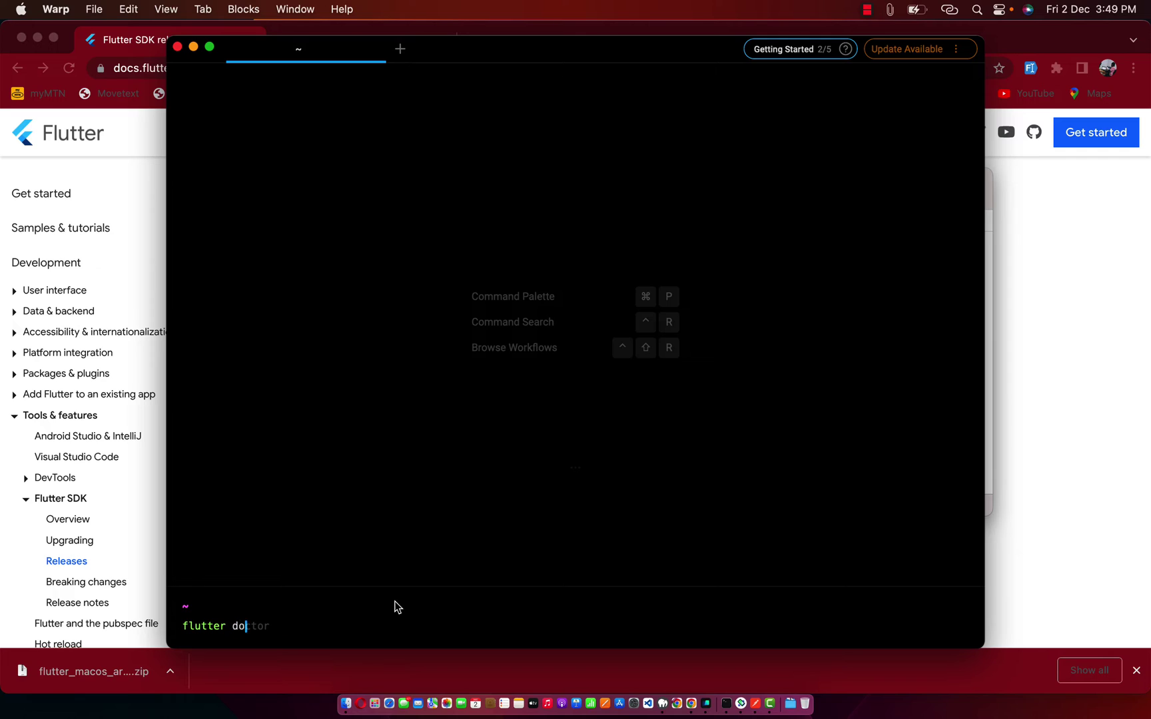
type("tor")
key("Return")
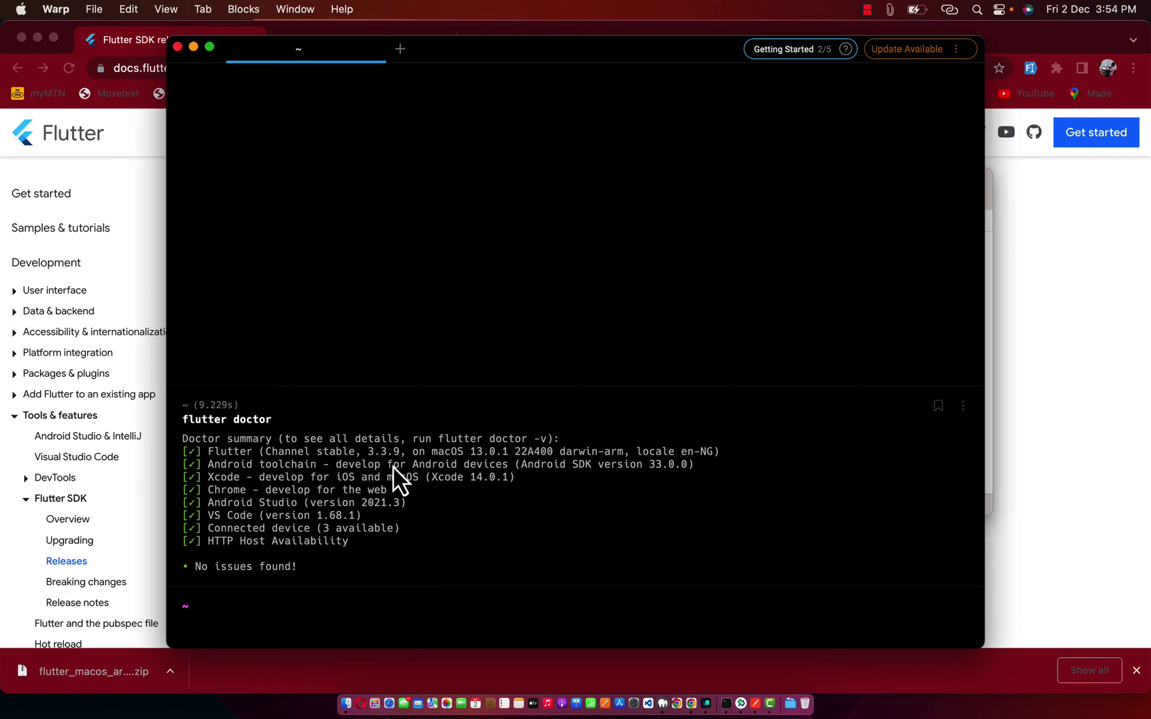
left_click_drag(368, 452, 407, 450)
left_click(426, 511)
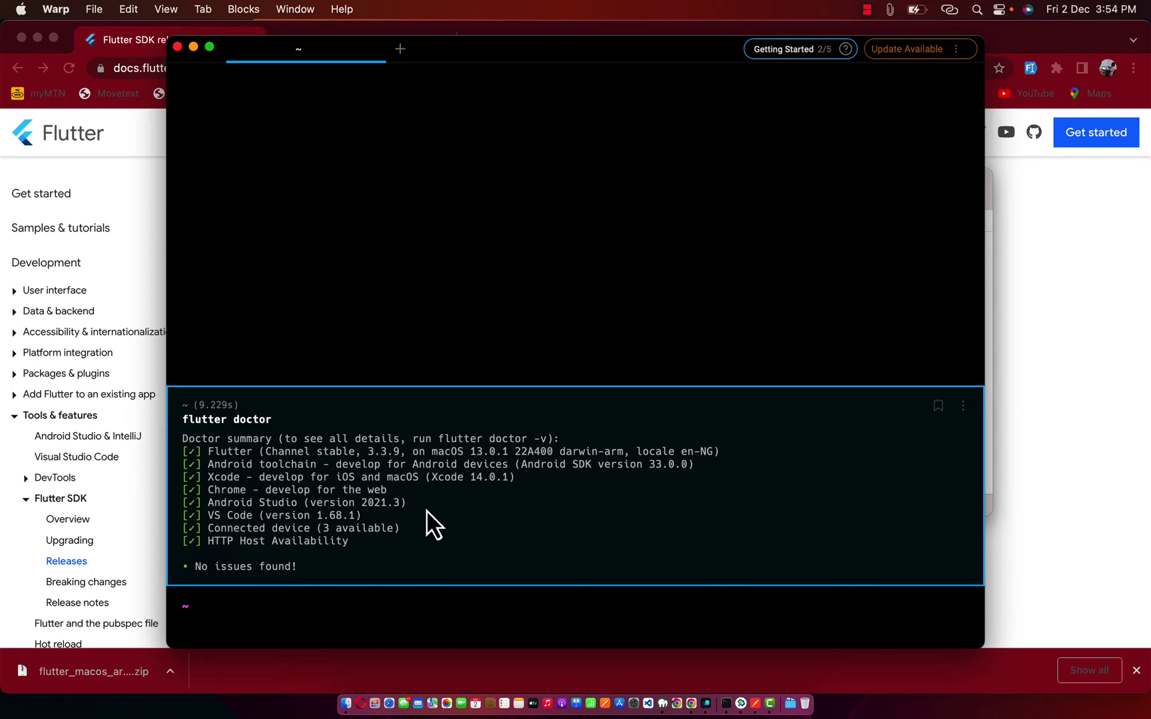
Return to the flutter 3 folder in Finder and copy all 17 of its items again
left_click(1046, 427)
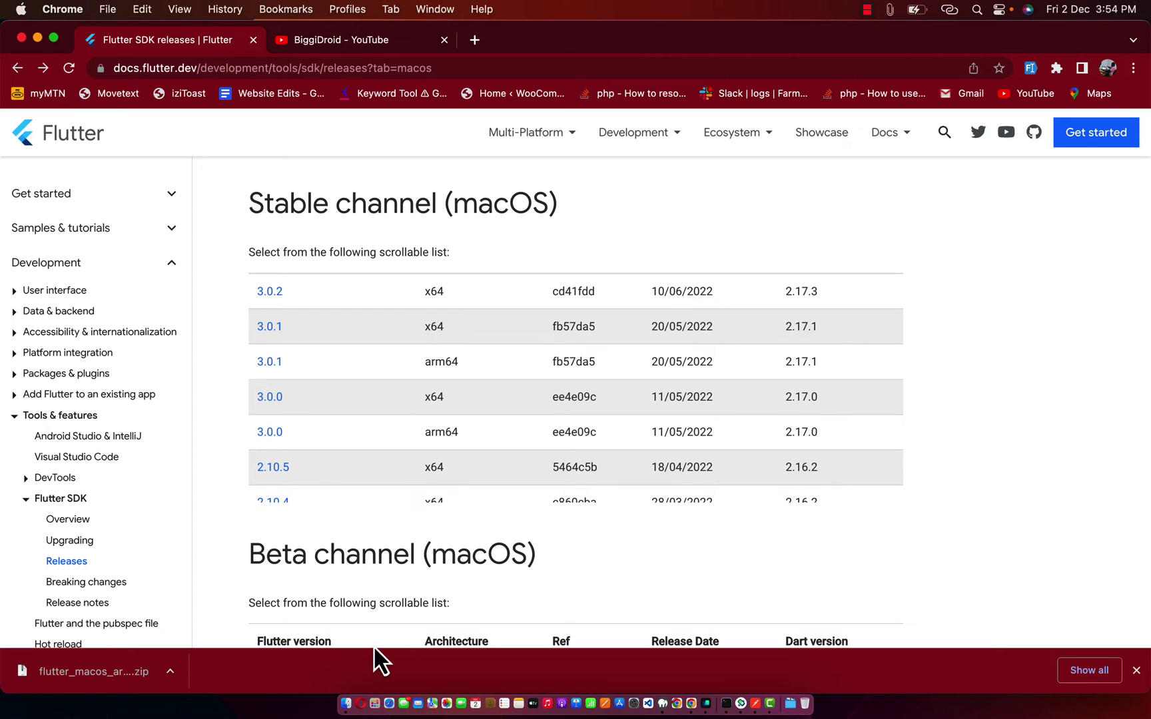
left_click(346, 703)
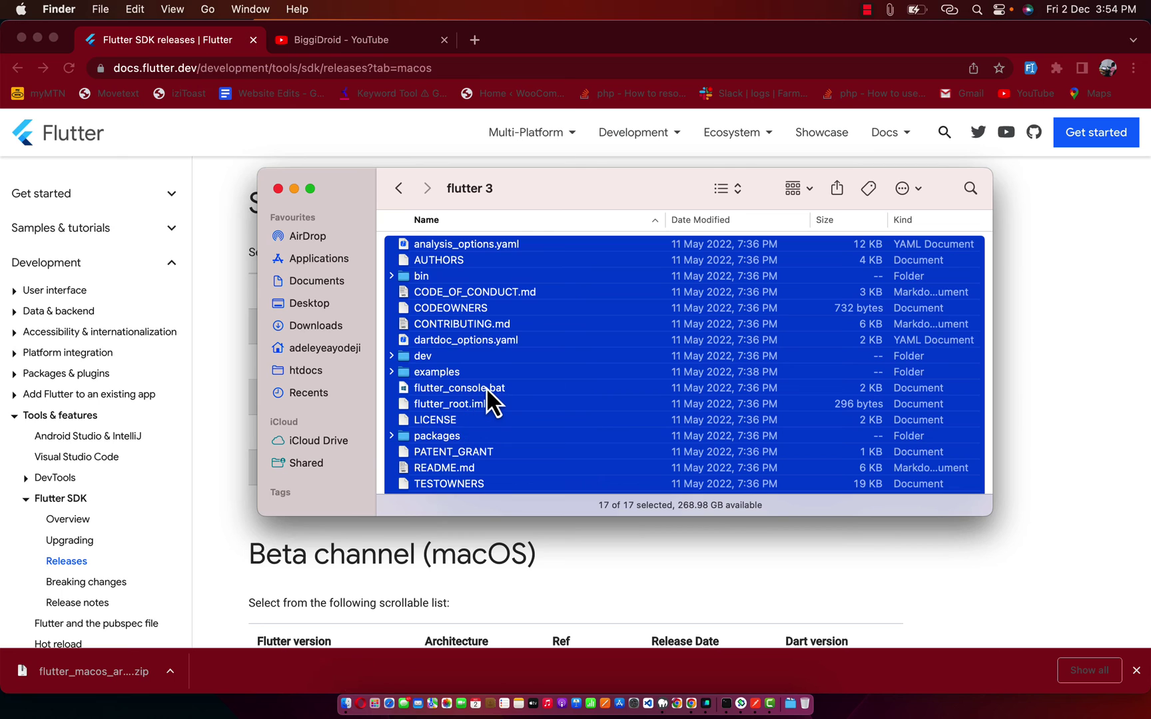
left_click(486, 387)
left_click(506, 345)
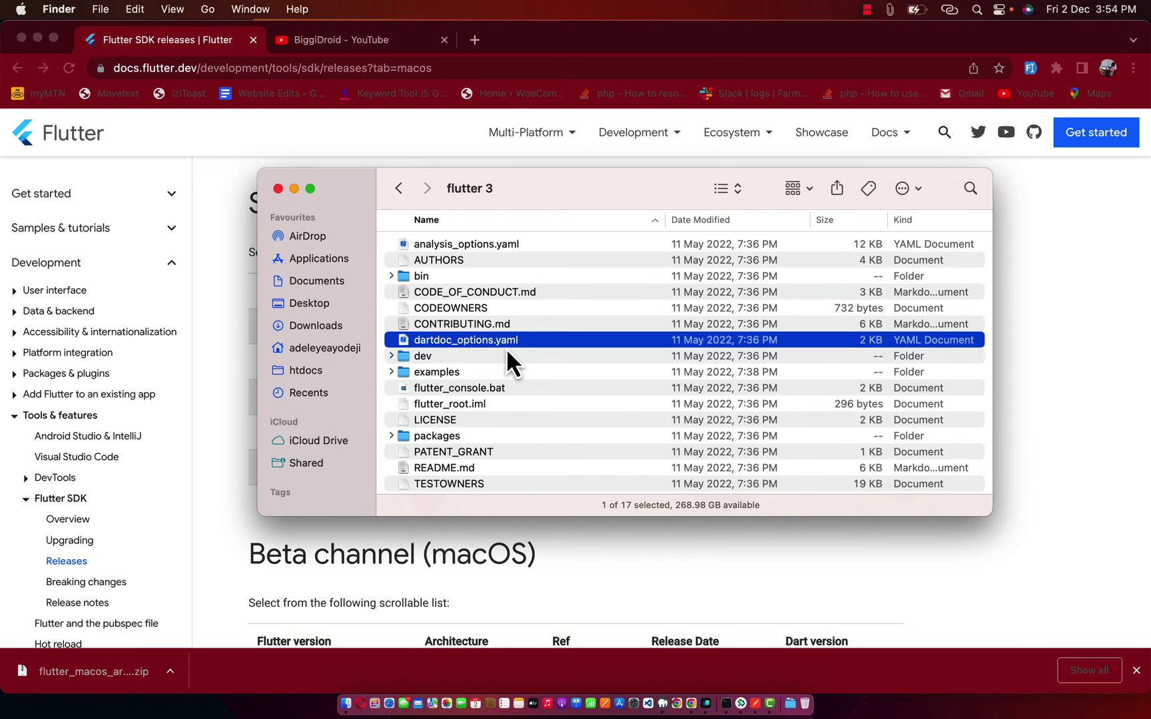
left_click(511, 390)
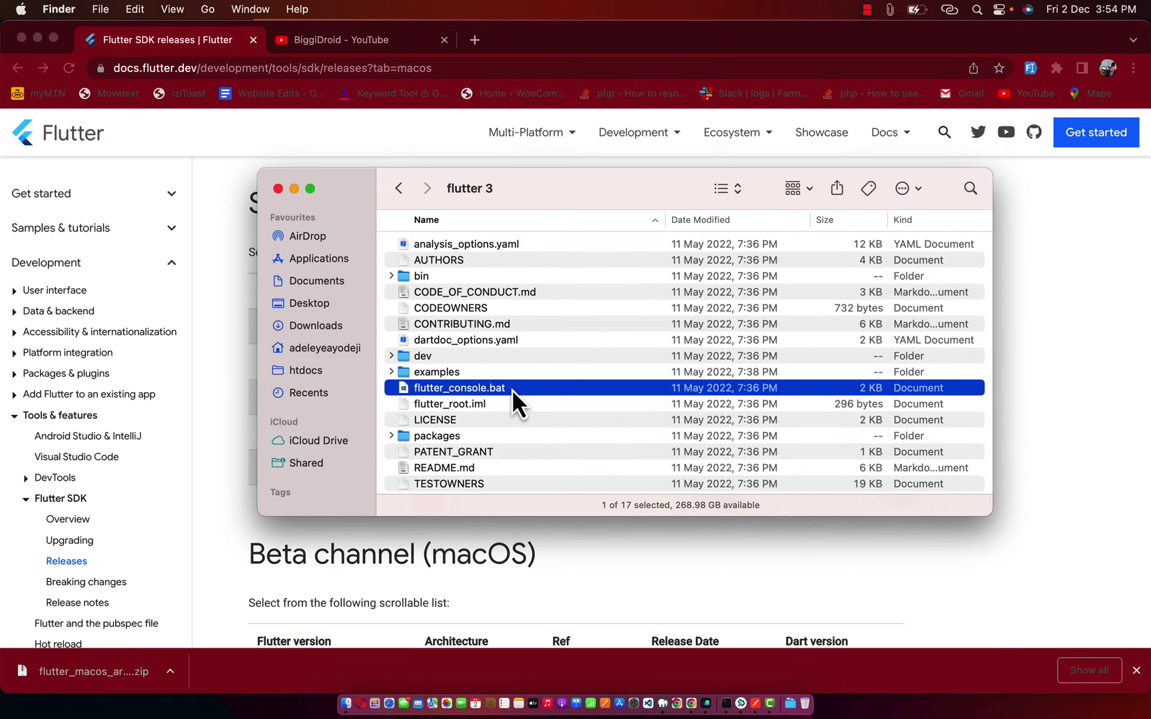
key("super+a")
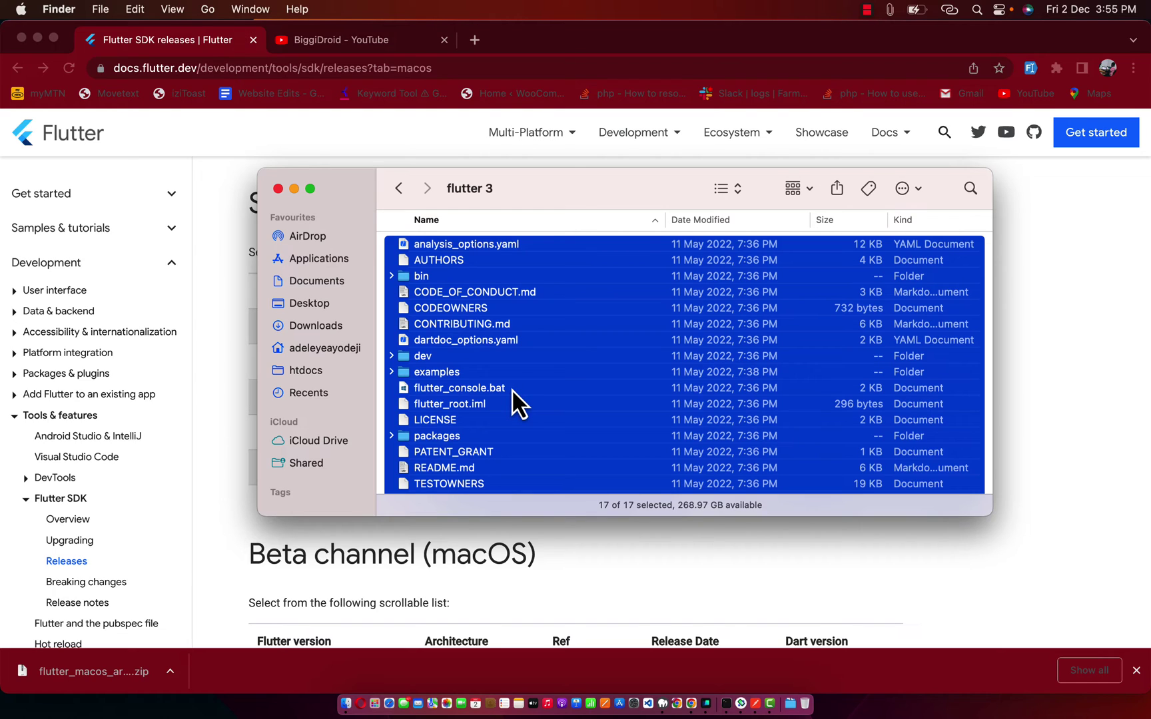
key("super+c")
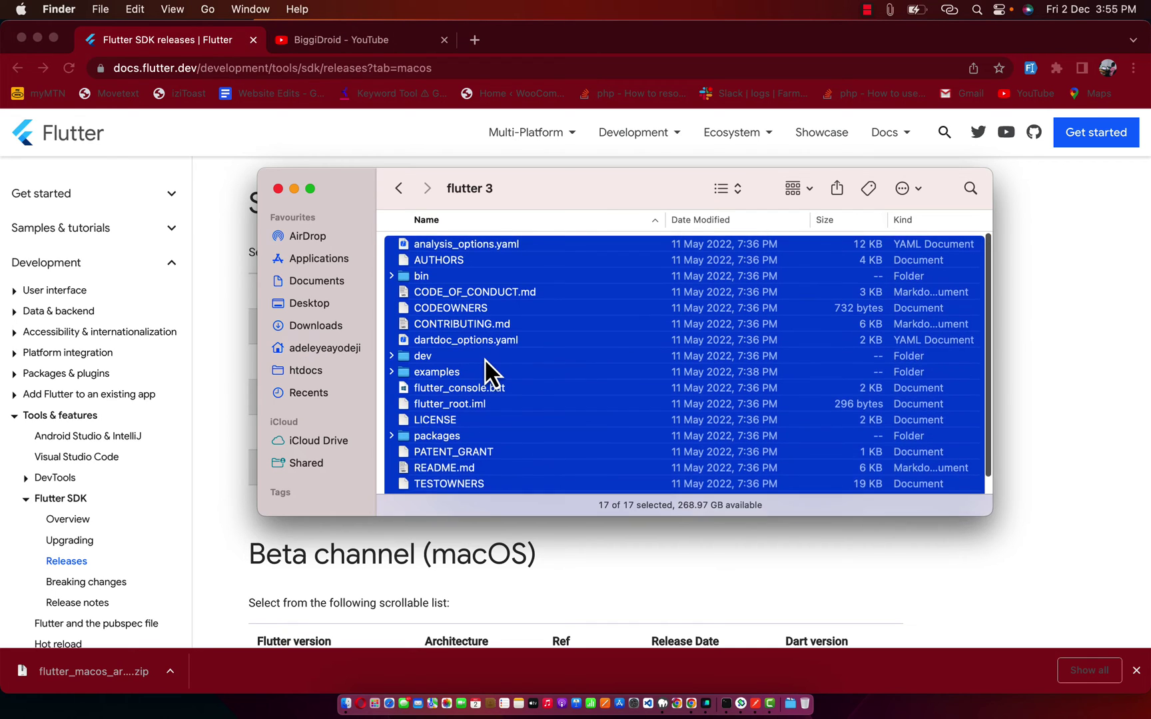
scroll(485, 359, "down", 1)
scroll(485, 360, "up", 1)
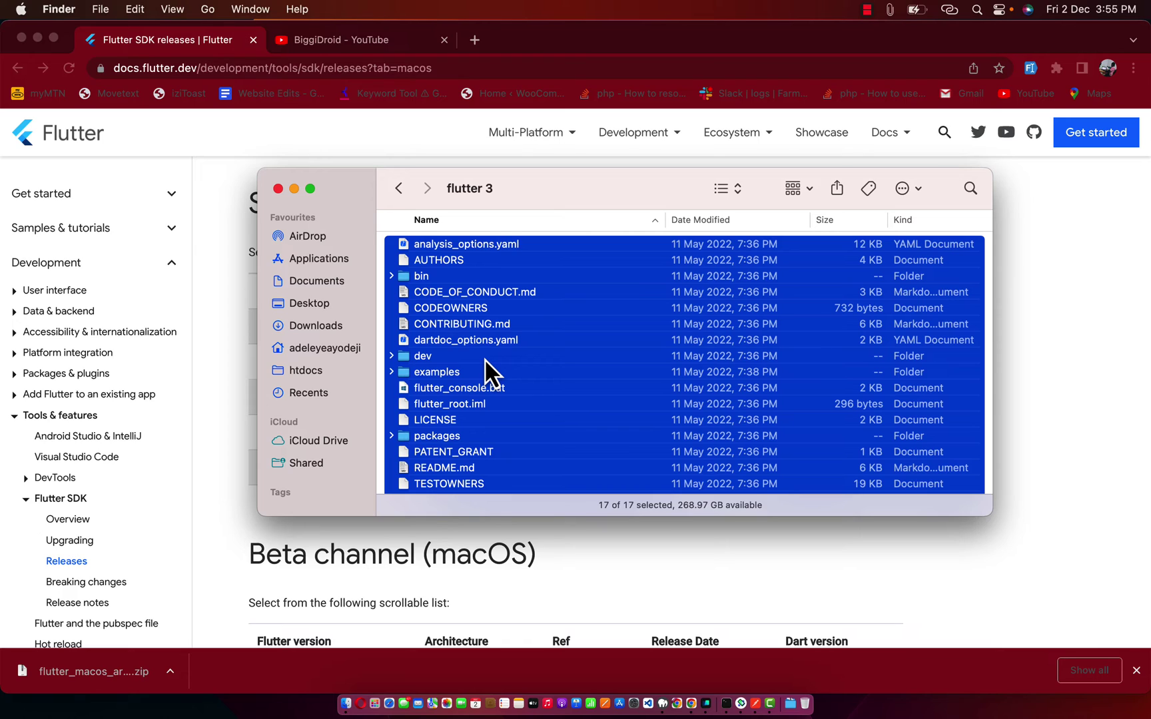
key("super+c")
key("super+c")
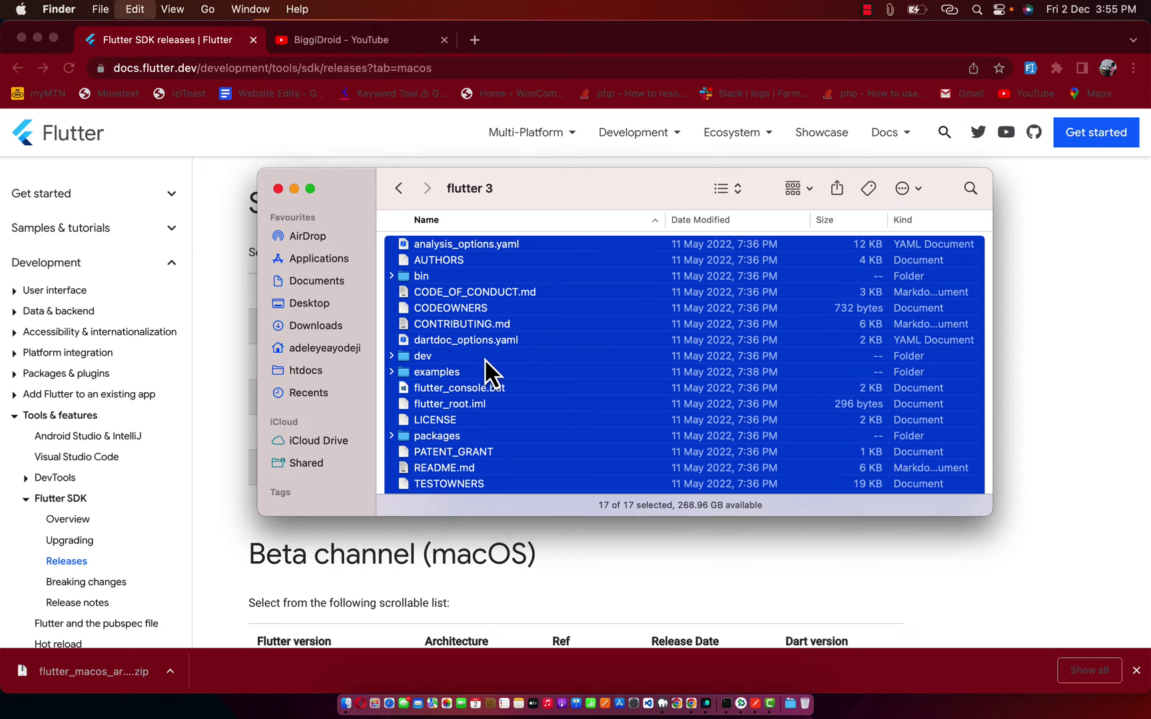
Open the existing flutter folder in the home folder
left_click(332, 347)
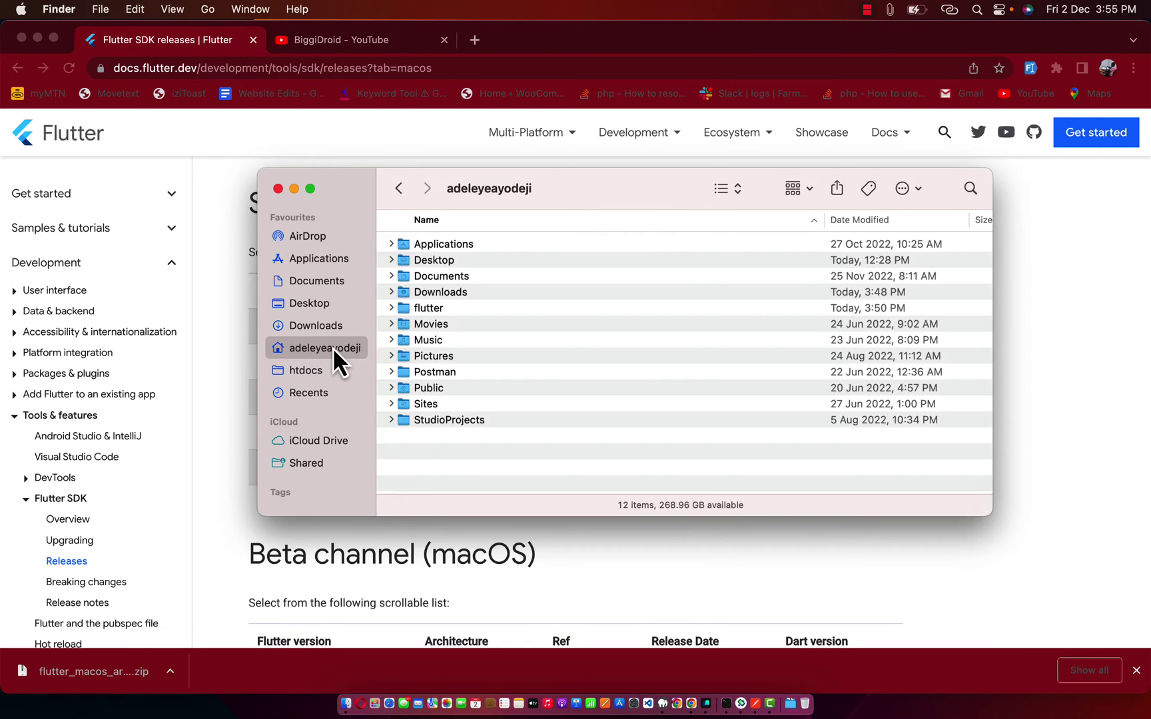
double_click(432, 309)
left_click(478, 434)
scroll(478, 430, "up", 1)
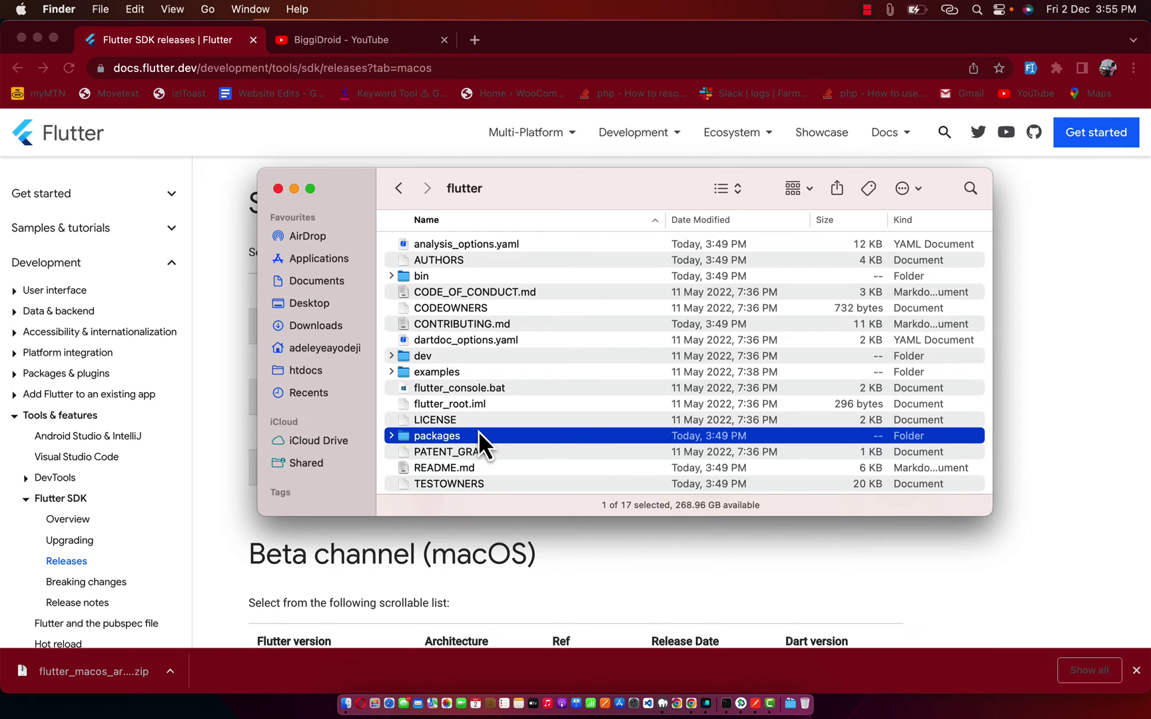
Show hidden dot-files such as .git and .pub-cache and select all 25 items
key("super+shift+period")
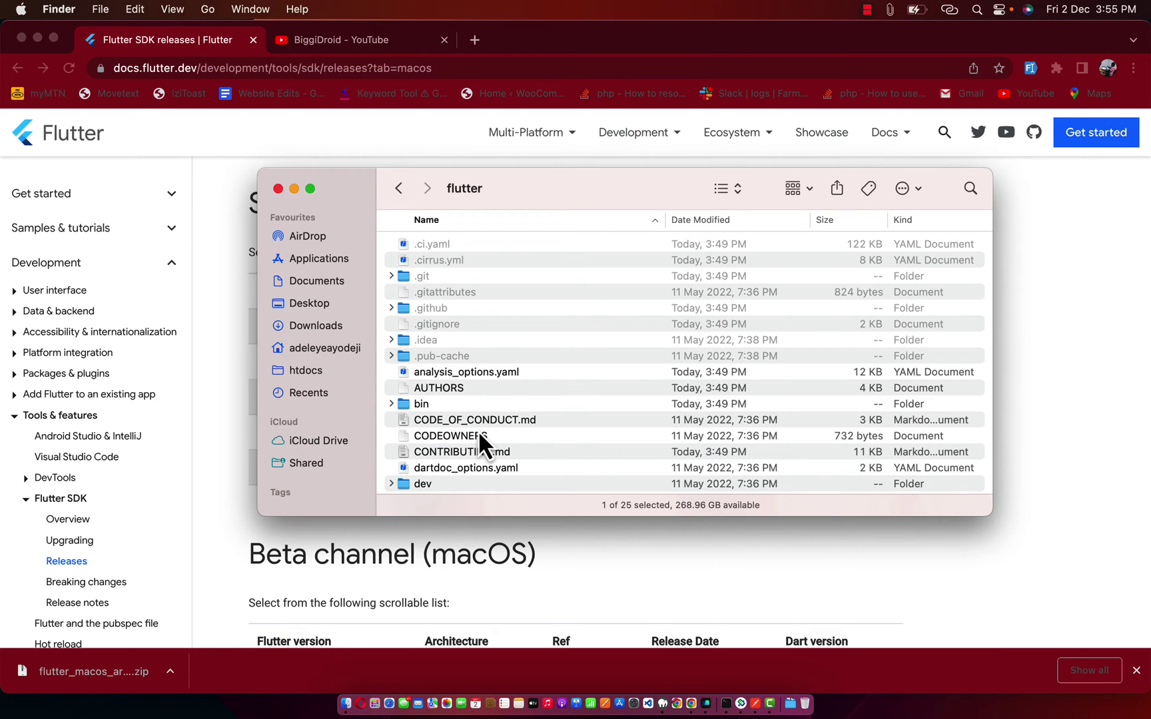
key("super+a")
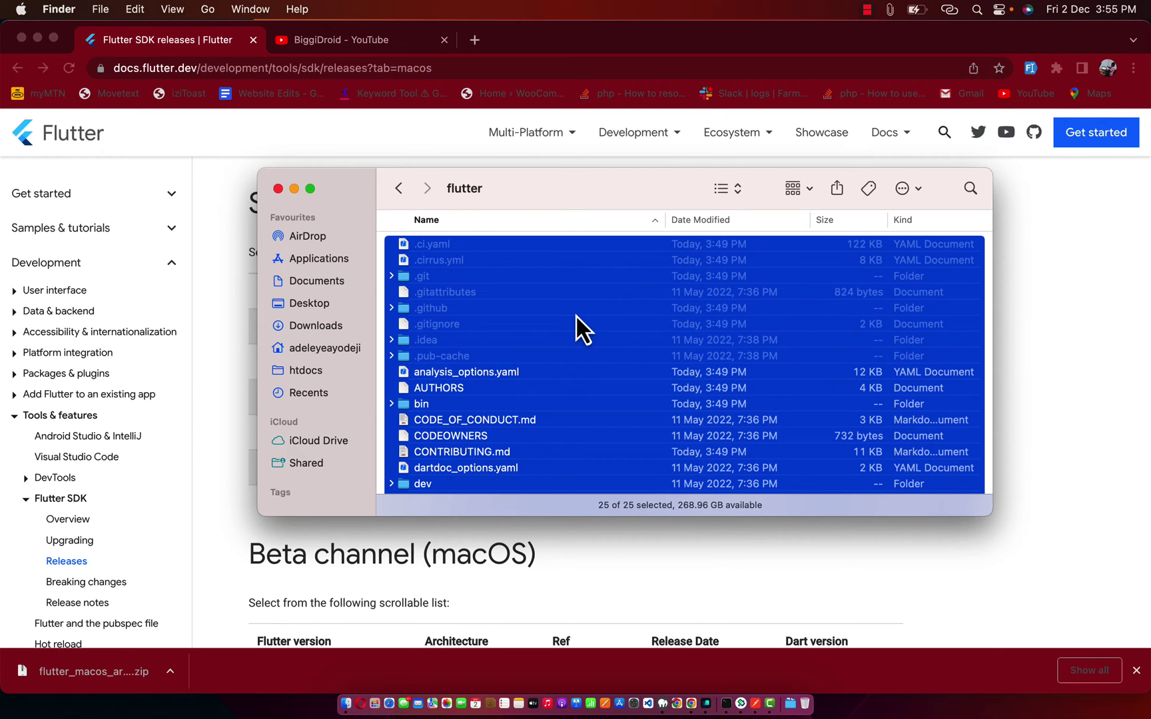
left_click(573, 373)
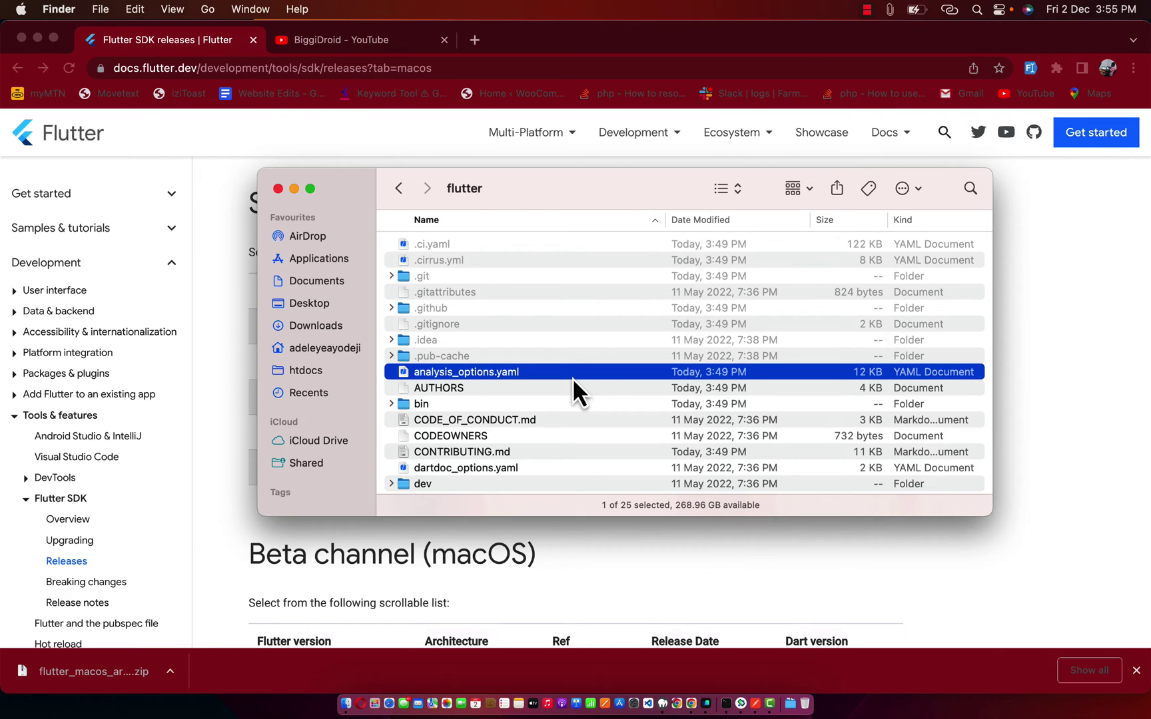
key("super+shift+period")
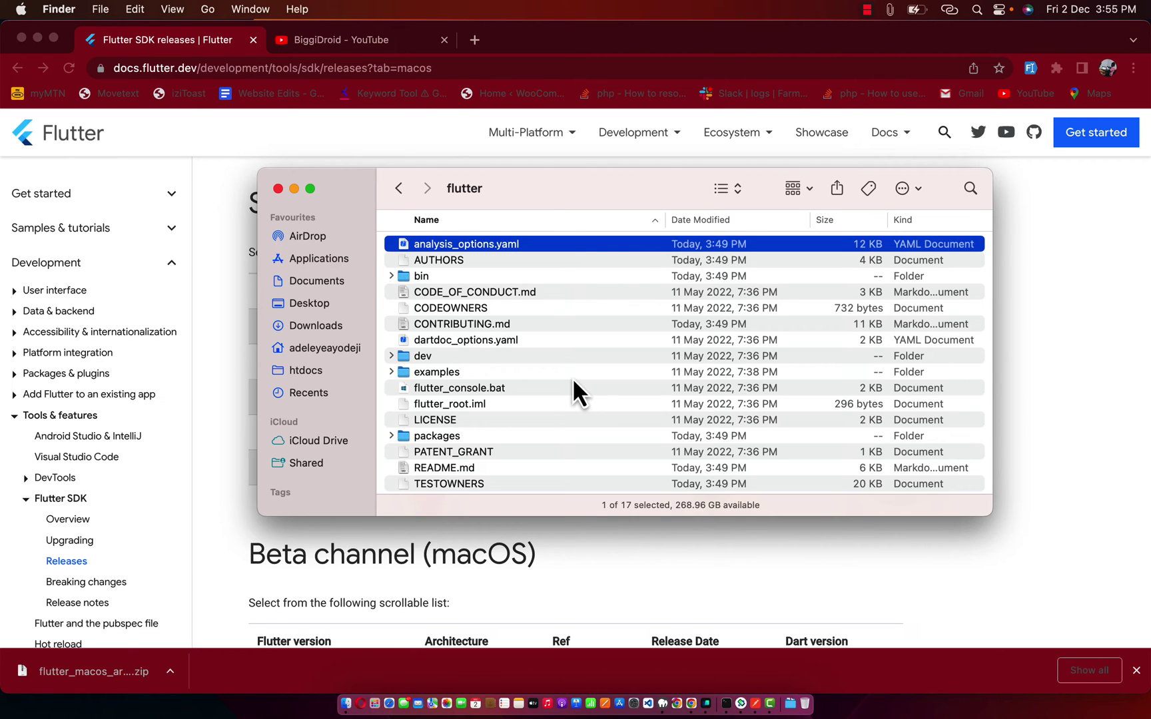
key("super+shift+period")
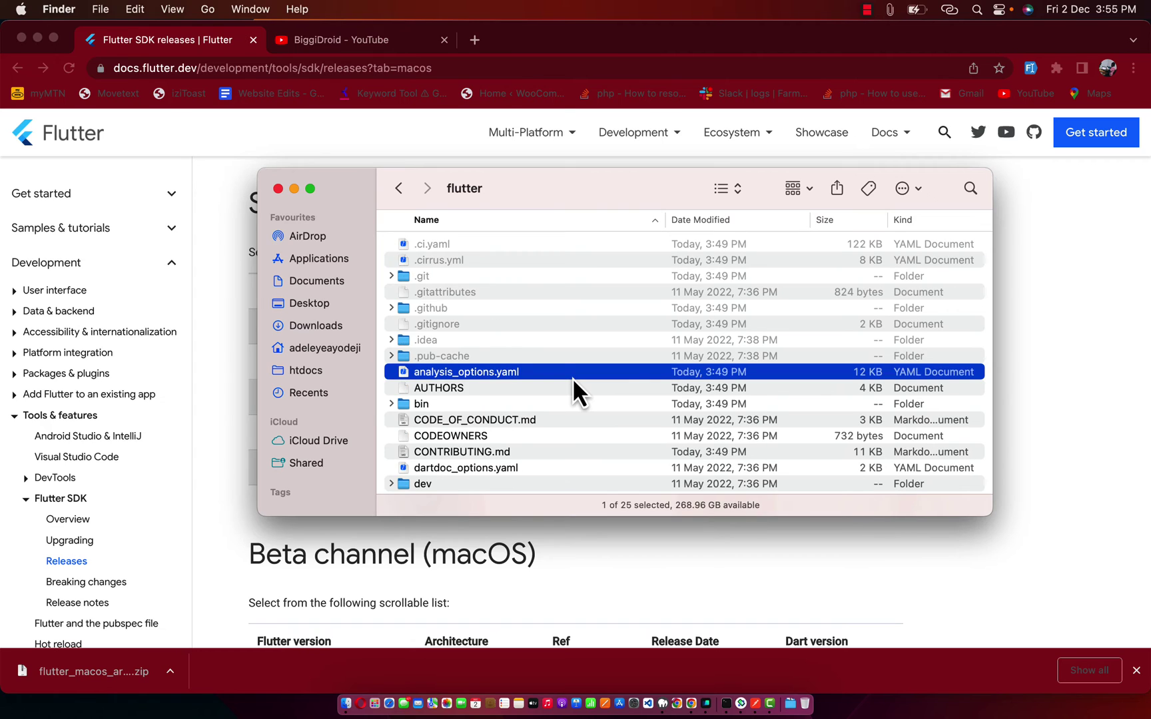
key("super+shift+period")
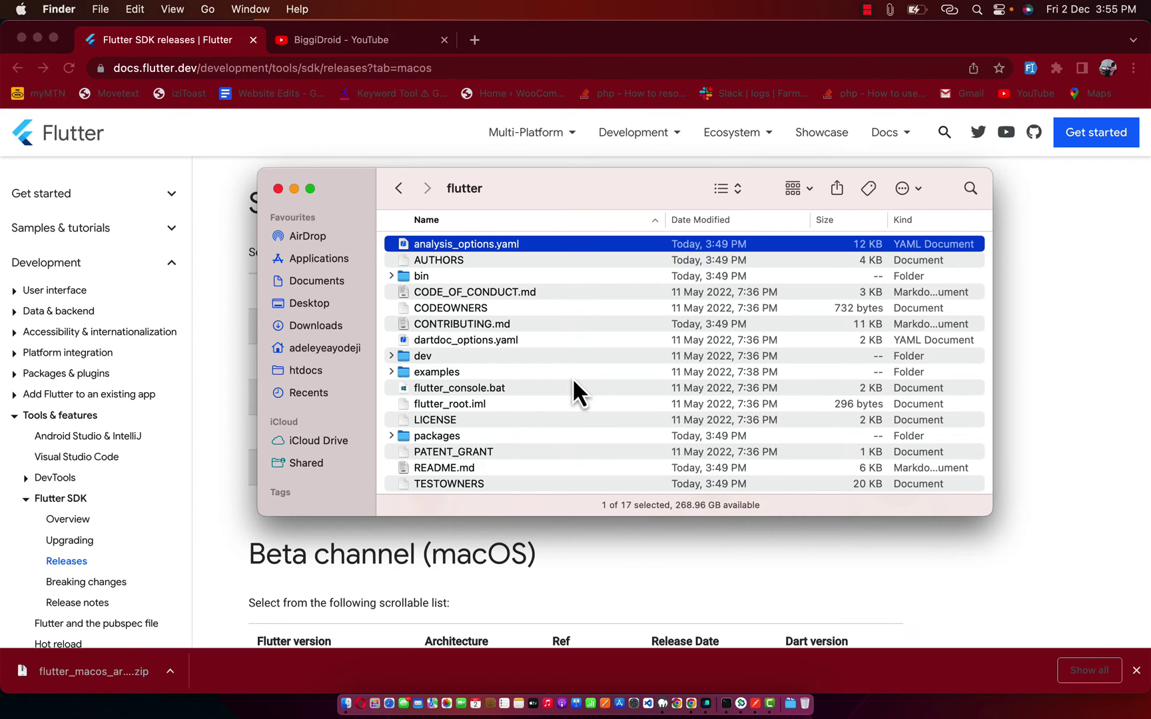
key("super+shift+period")
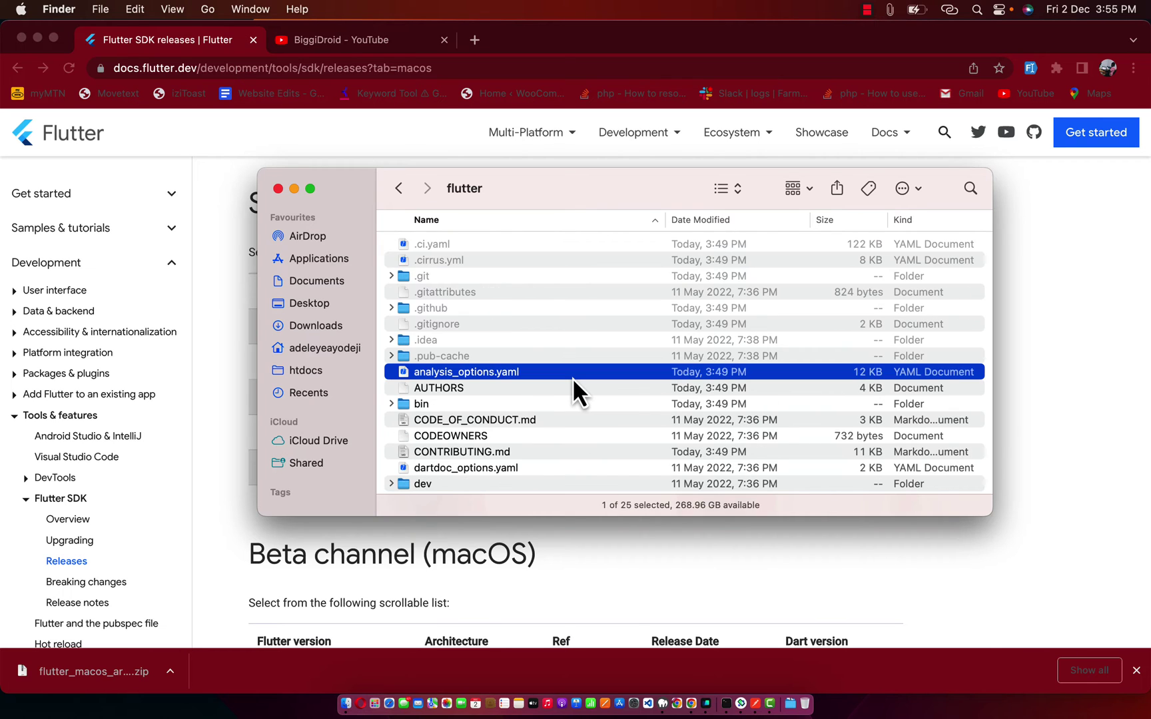
left_click(593, 425)
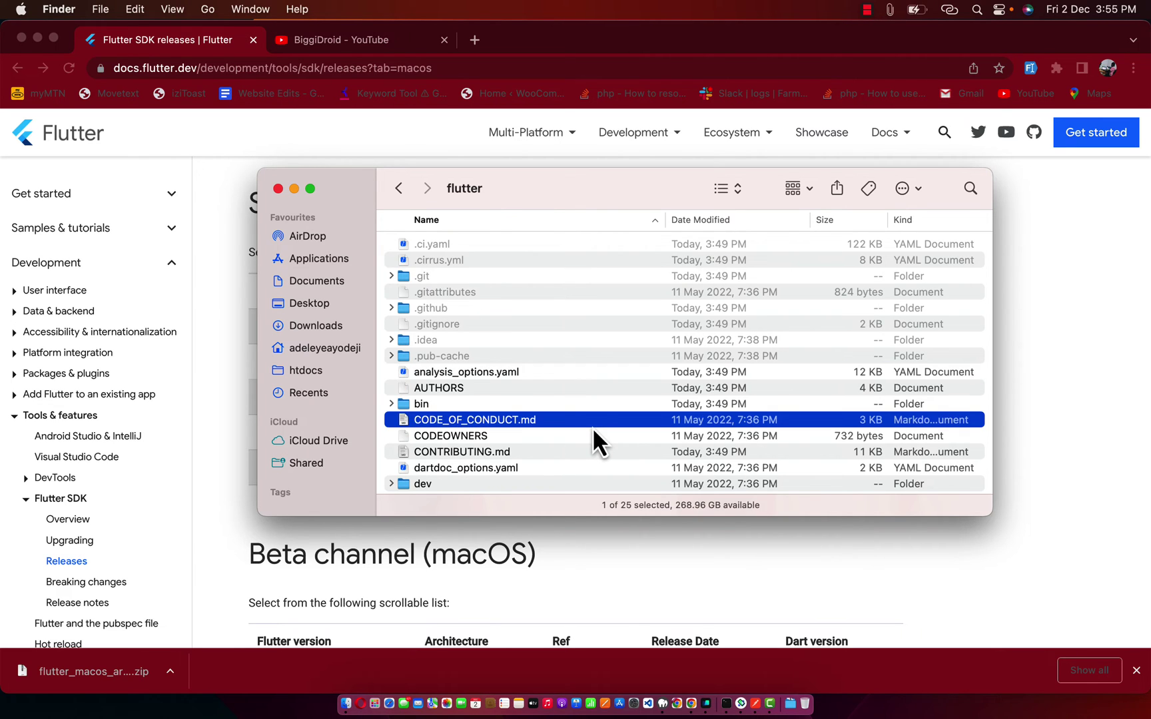
key("super+a")
Move all 25 old Flutter SDK items to the Bin and empty it permanently
right_click(593, 371)
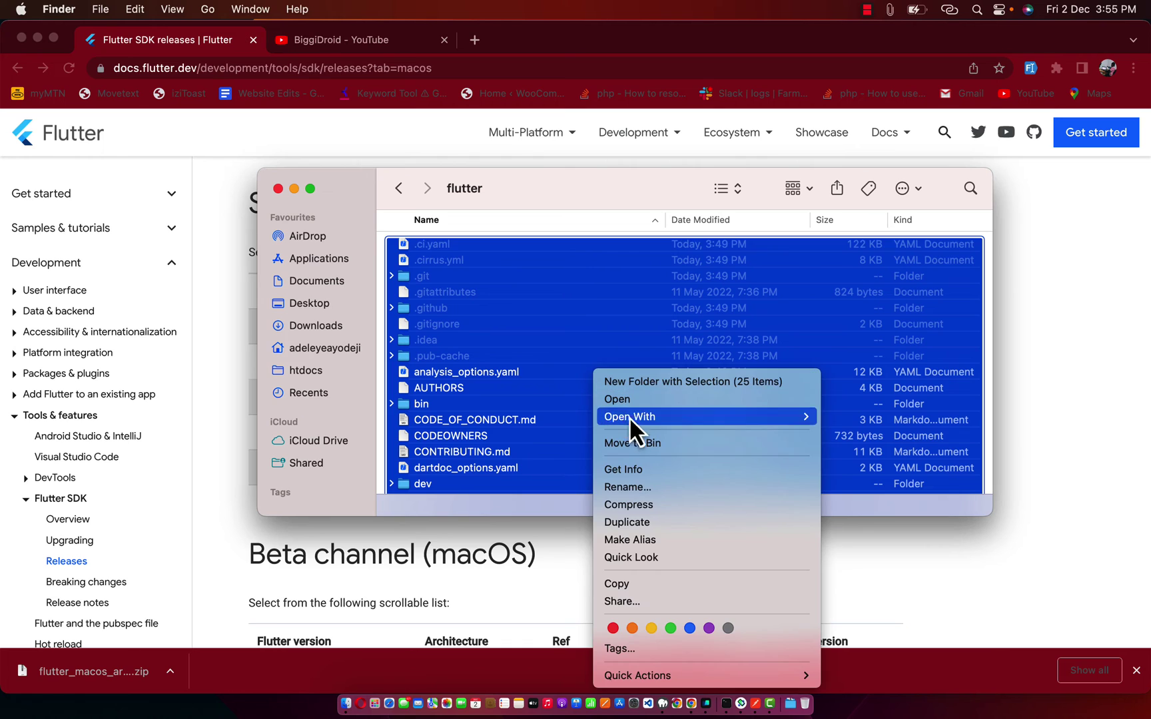
left_click(639, 447)
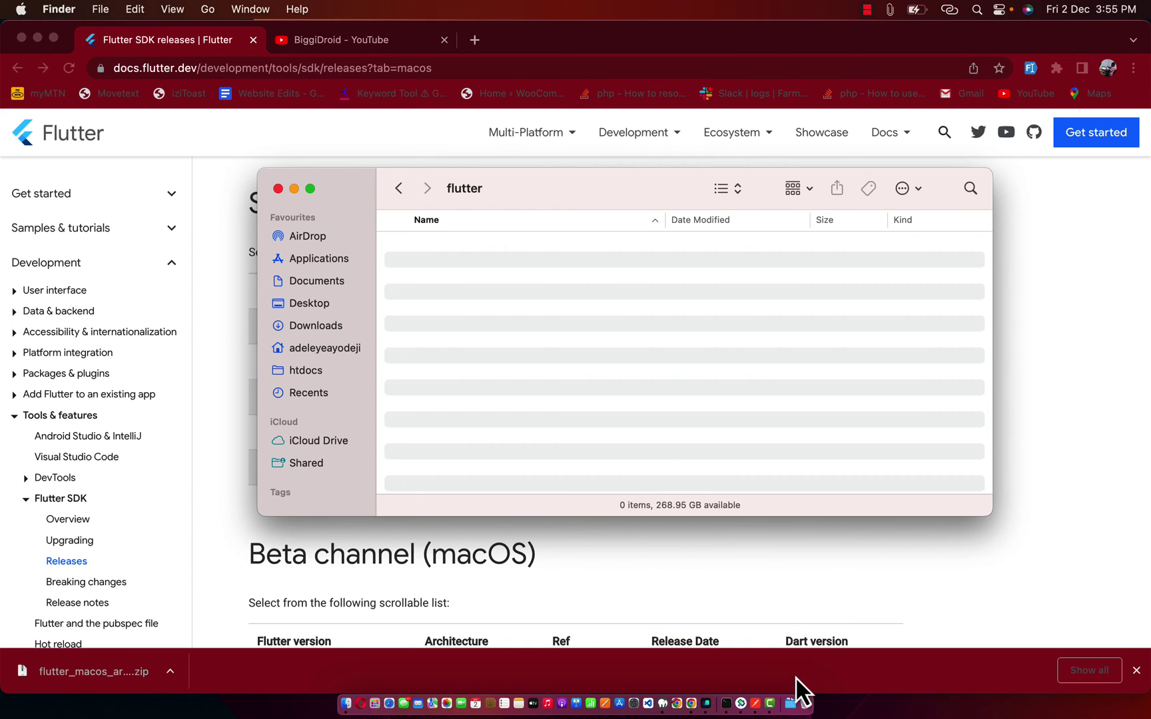
left_click(804, 703)
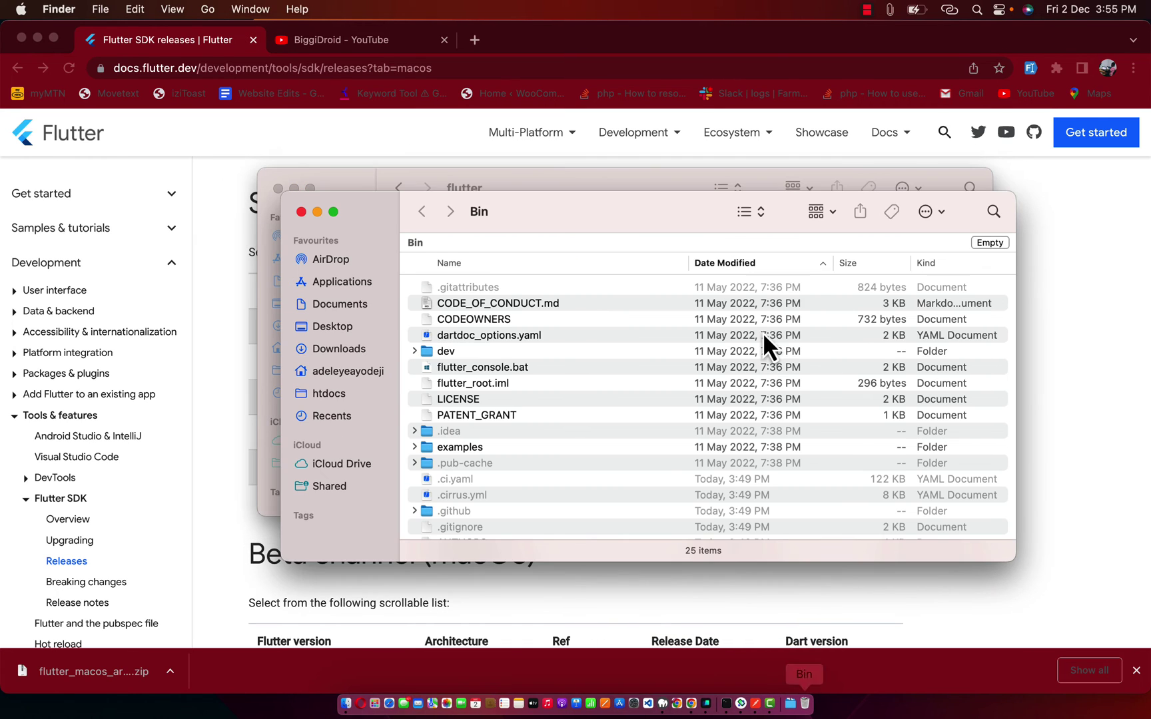
left_click(980, 241)
left_click(594, 305)
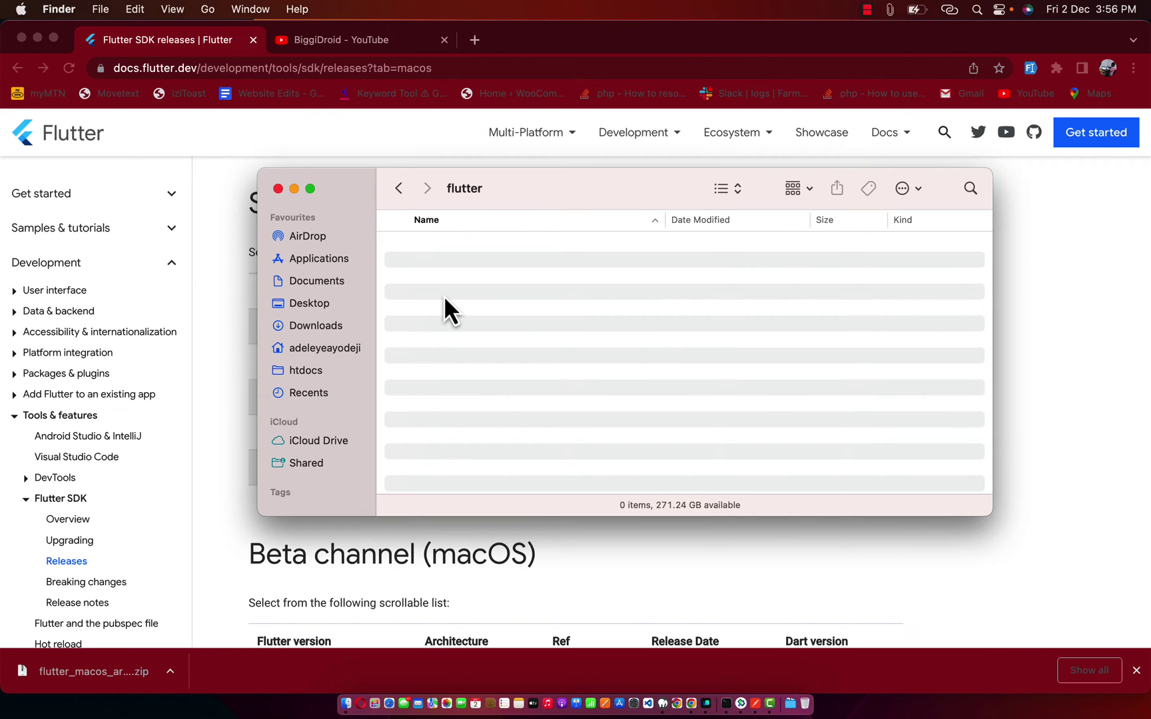
Reopen the now-empty flutter folder from the home folder
left_click(399, 192)
scroll(432, 397, "down", 15)
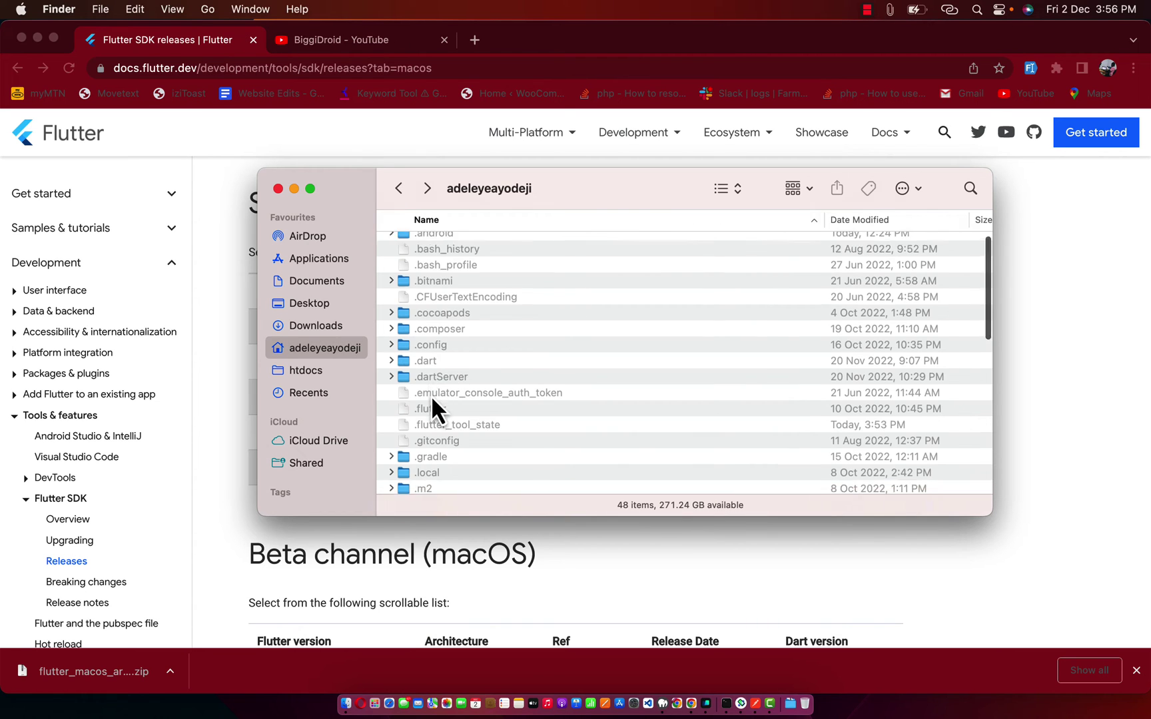
double_click(439, 350)
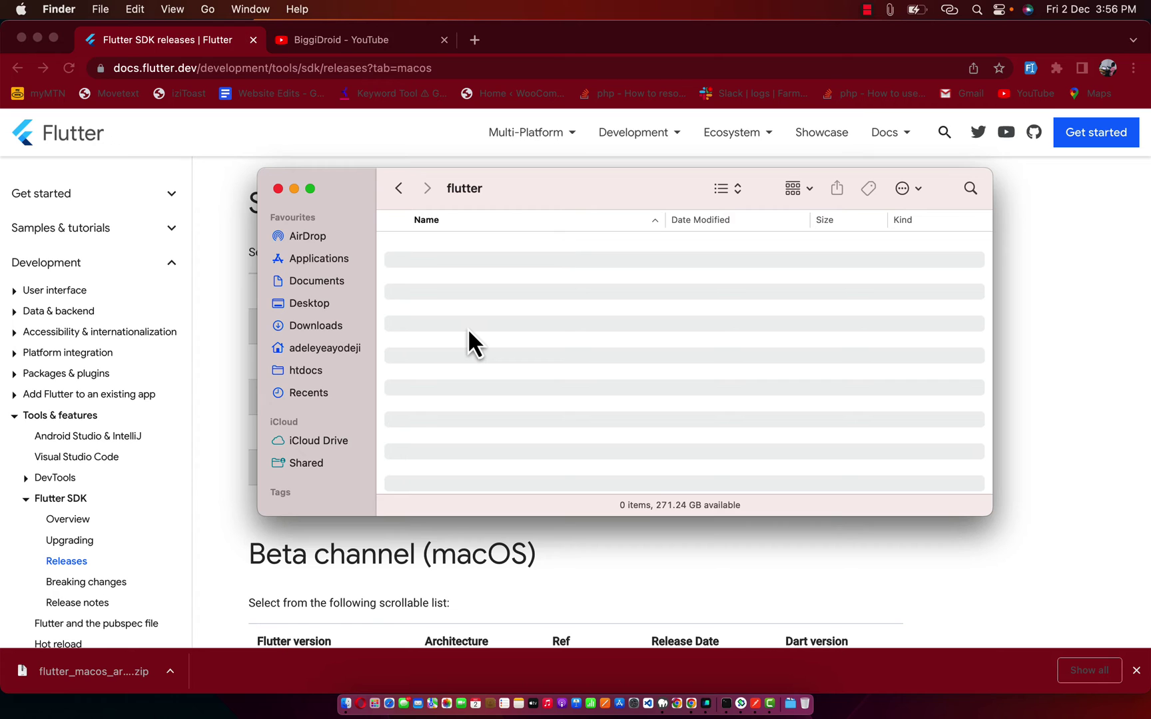
Rerun flutter doctor in Warp, now failing with 'zsh: command not found: flutter'
left_click(706, 704)
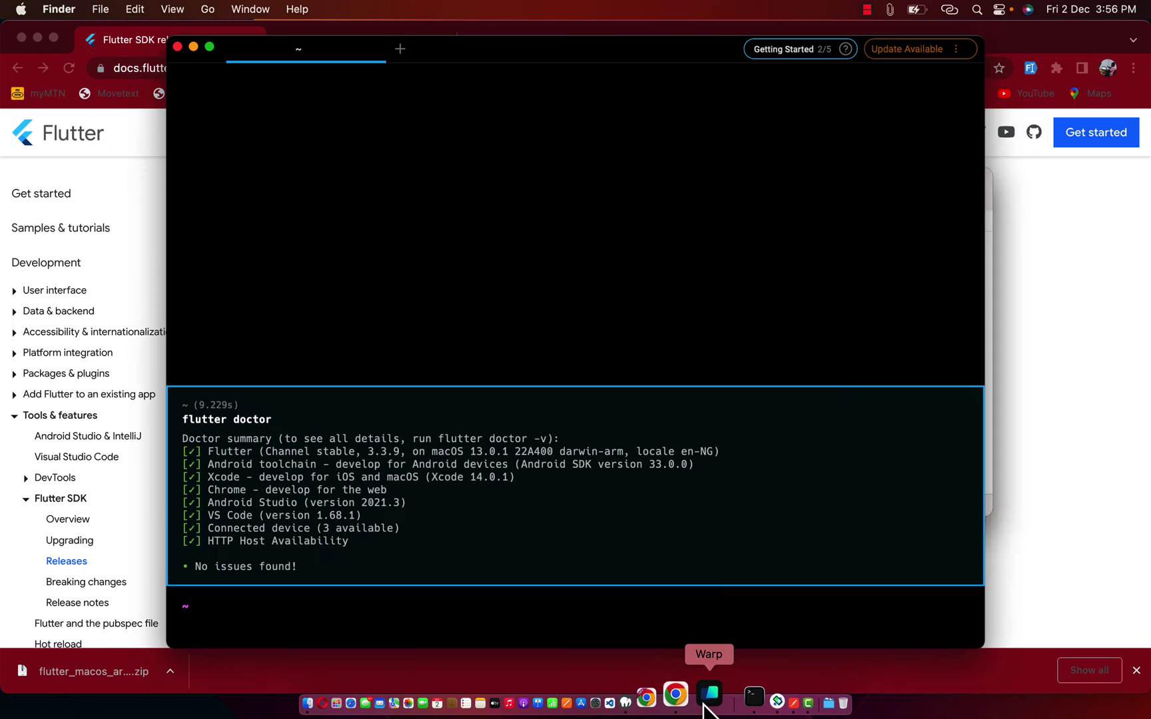
left_click(586, 606)
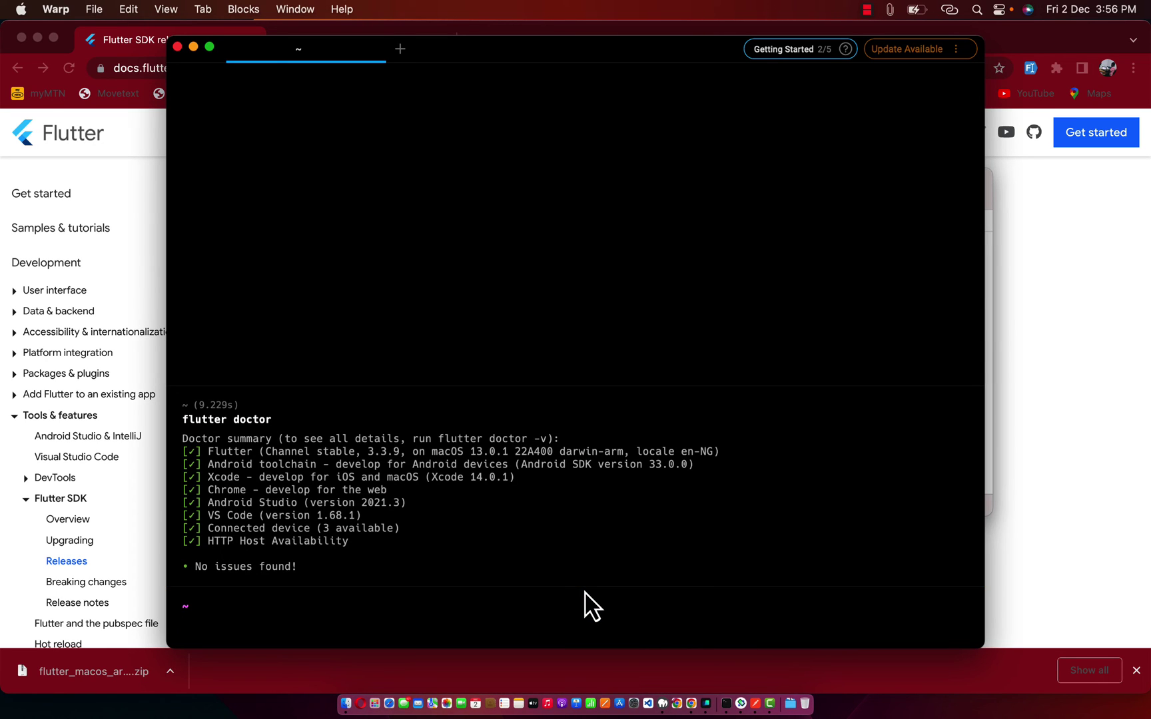
key("Up")
key("Return")
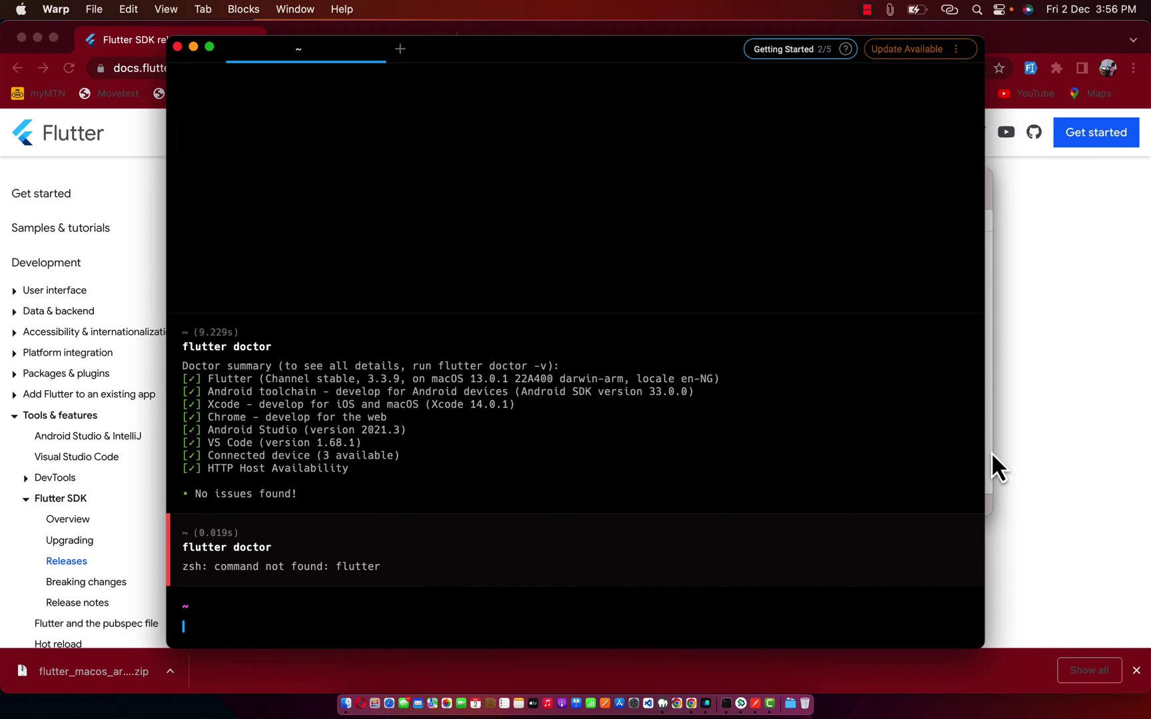
Let the 3,899-item paste finish so flutter holds the 17 Flutter 3.0.0 items, then return to Warp
left_click(989, 511)
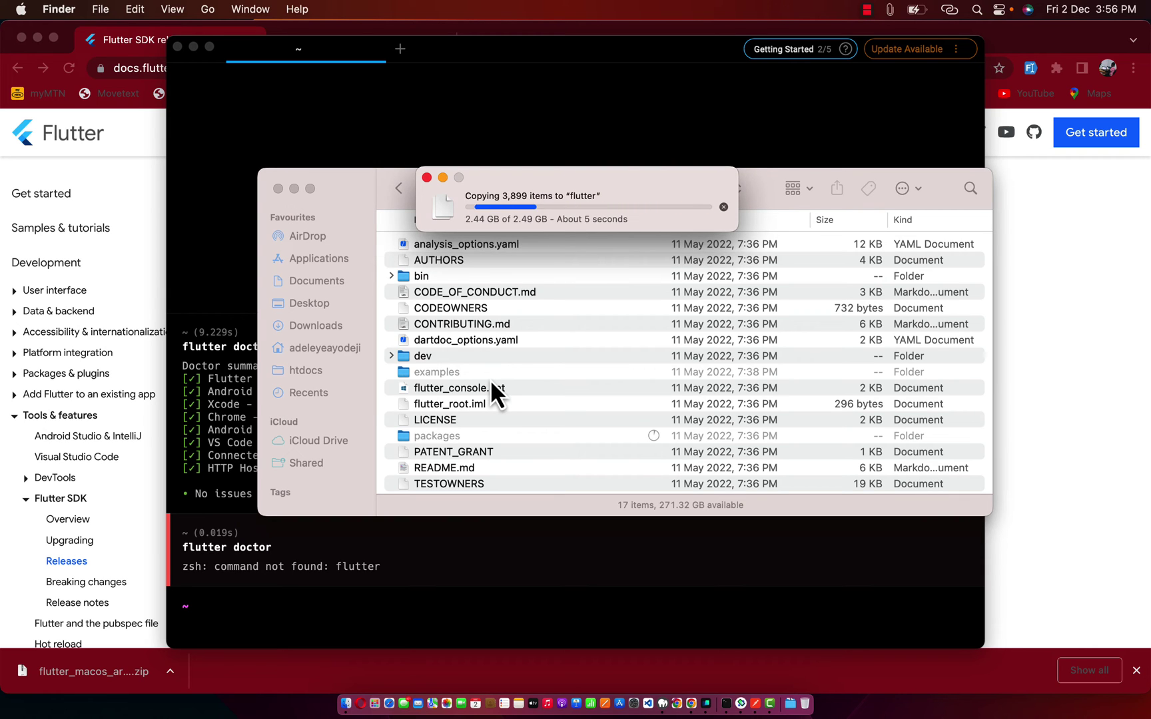
scroll(490, 380, "down", 3)
scroll(490, 379, "up", 5)
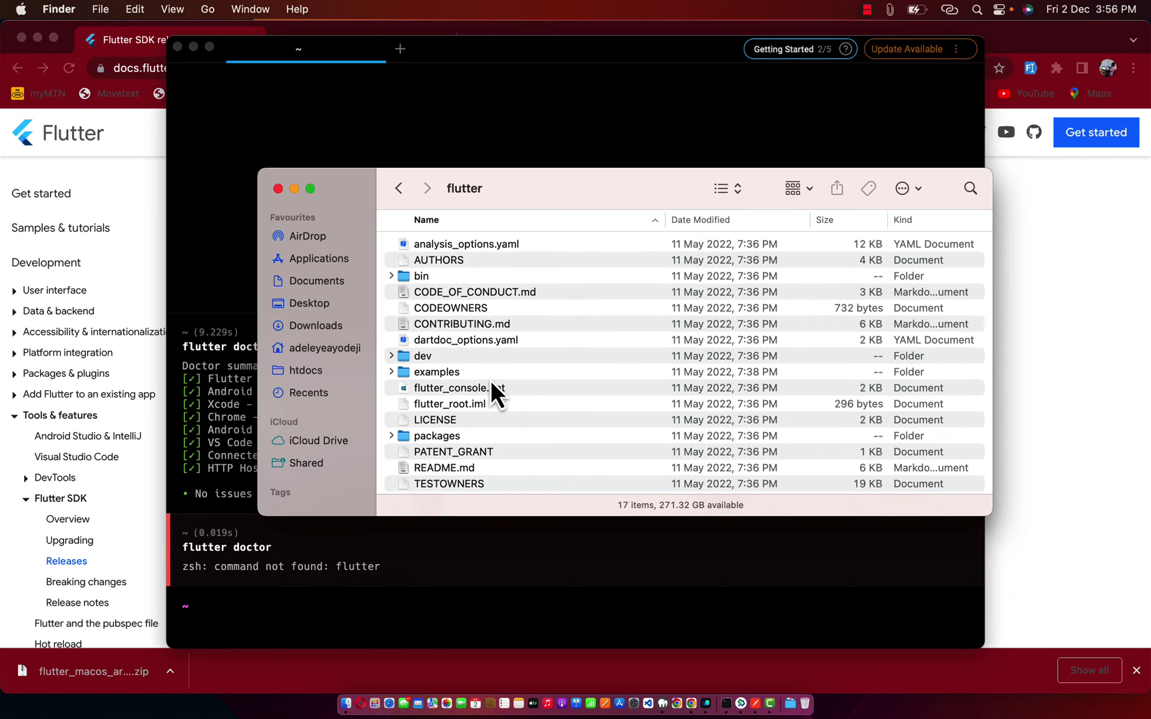
left_click(465, 570)
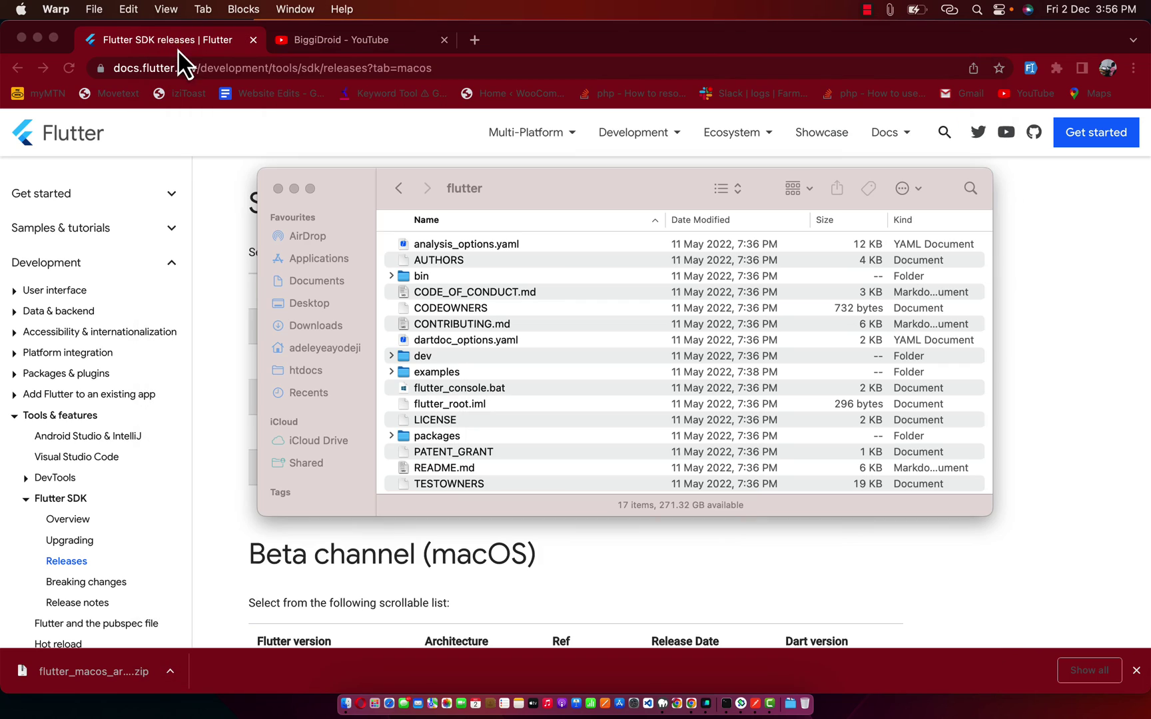
Close Warp and run flutter doctor in a new Terminal window, highlighting the Git-required error
left_click(178, 46)
left_click(727, 694)
type("flutter doctor")
key("Return")
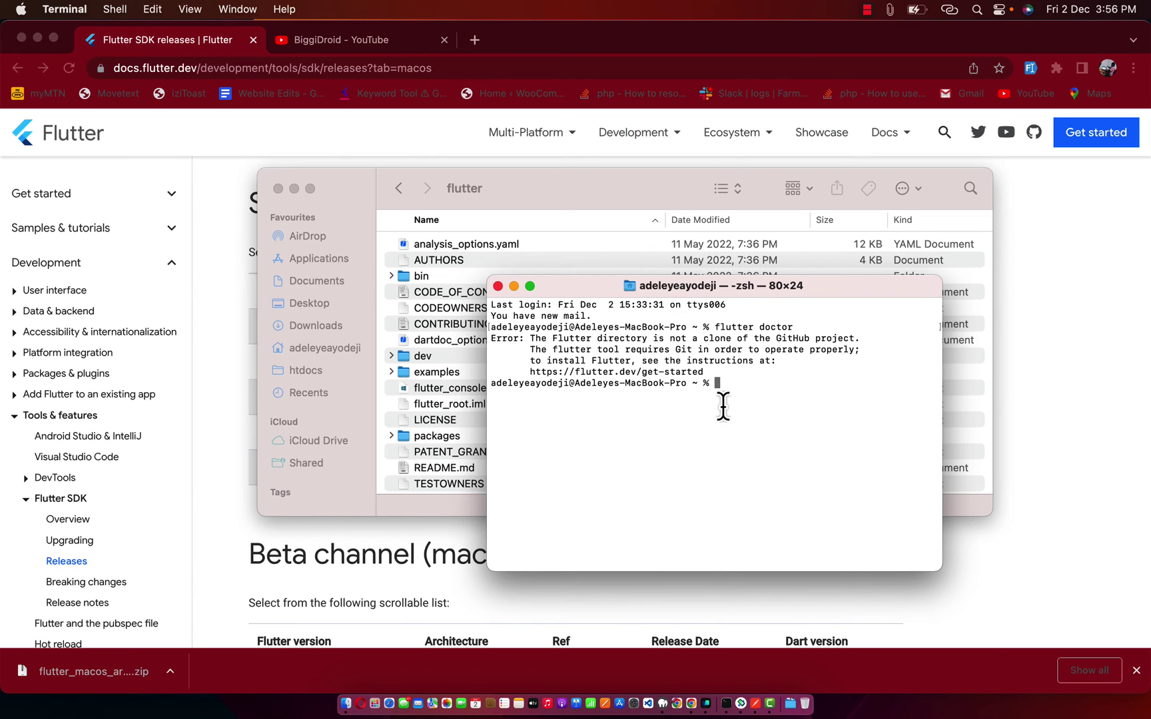
left_click_drag(531, 338, 827, 367)
Close Terminal and move all 17 items in the flutter folder to the Bin
left_click(736, 381)
left_click(498, 286)
left_click(518, 329)
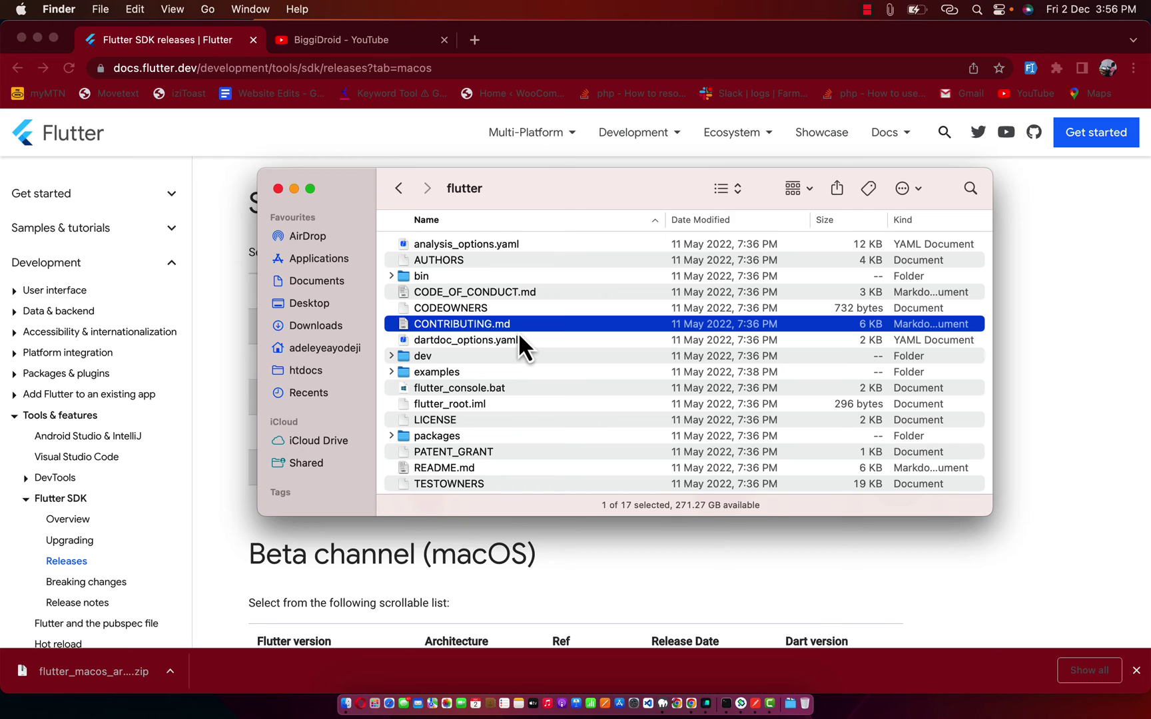
left_click(524, 371)
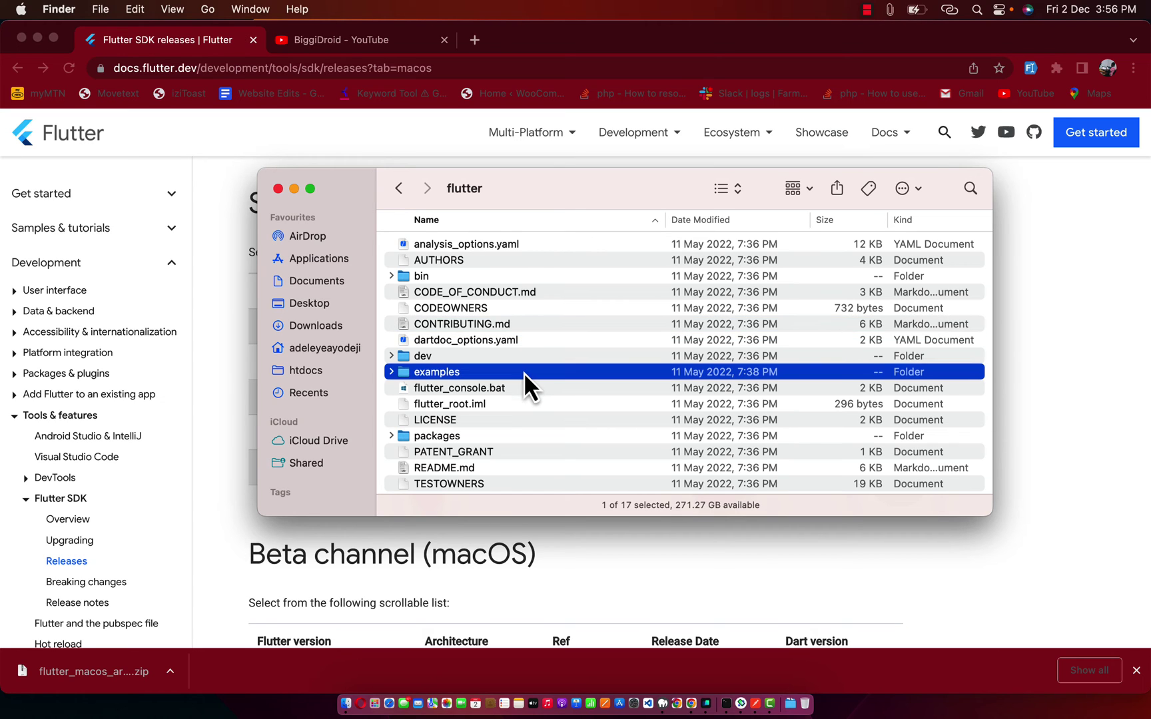
key("super+a")
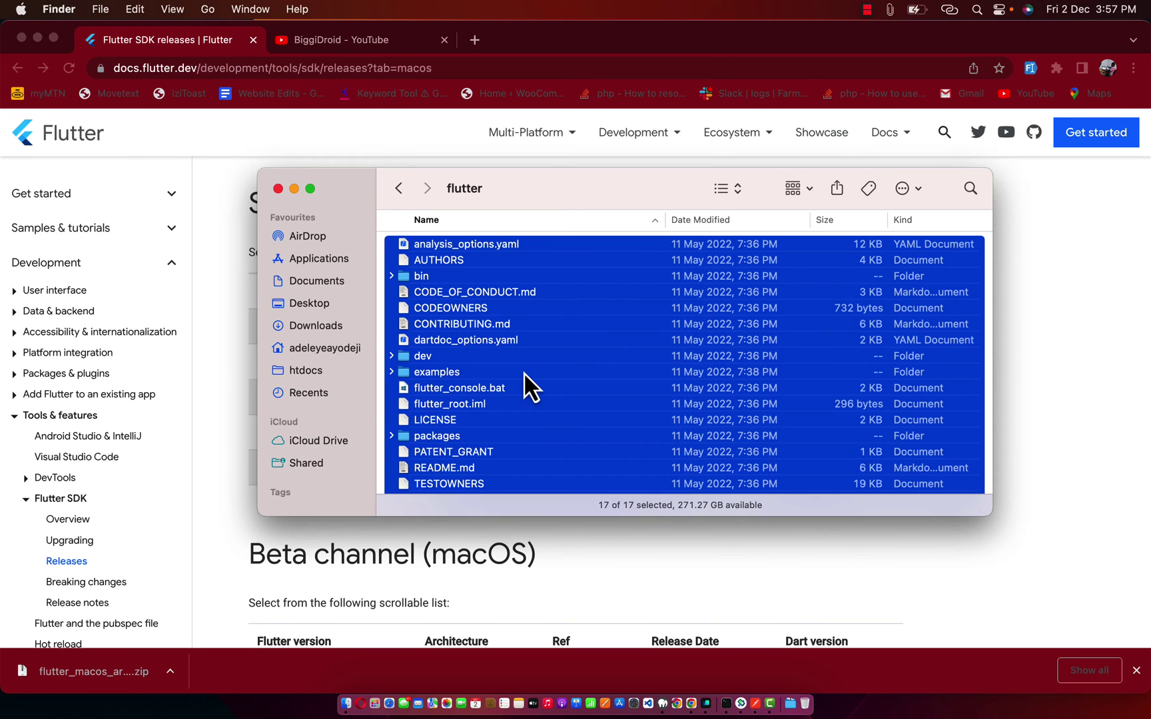
right_click(564, 315)
left_click(591, 393)
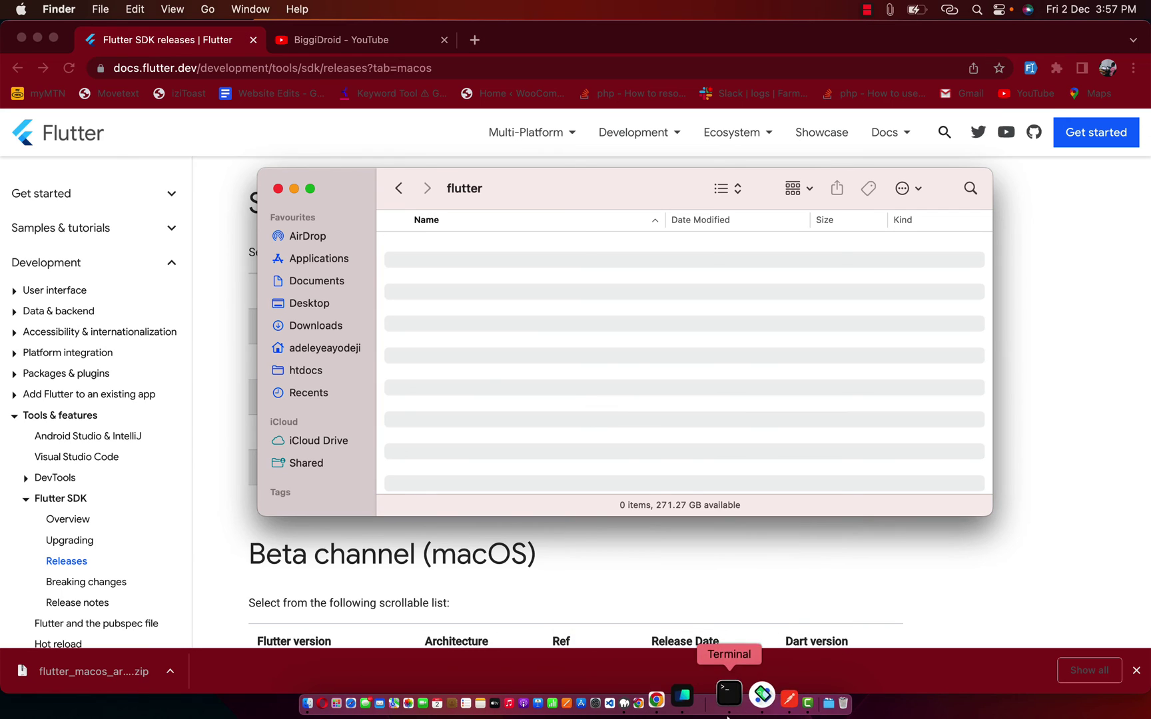
Empty the Bin to permanently erase the 17 discarded SDK items
left_click(804, 704)
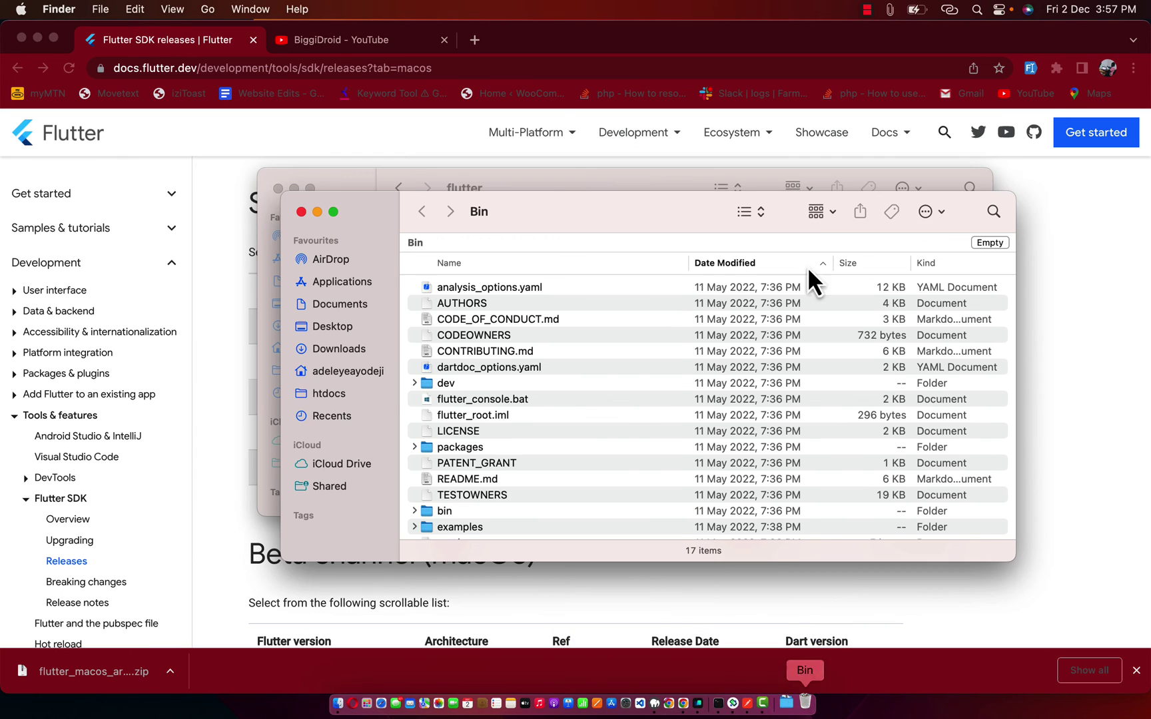
left_click(990, 243)
left_click(637, 305)
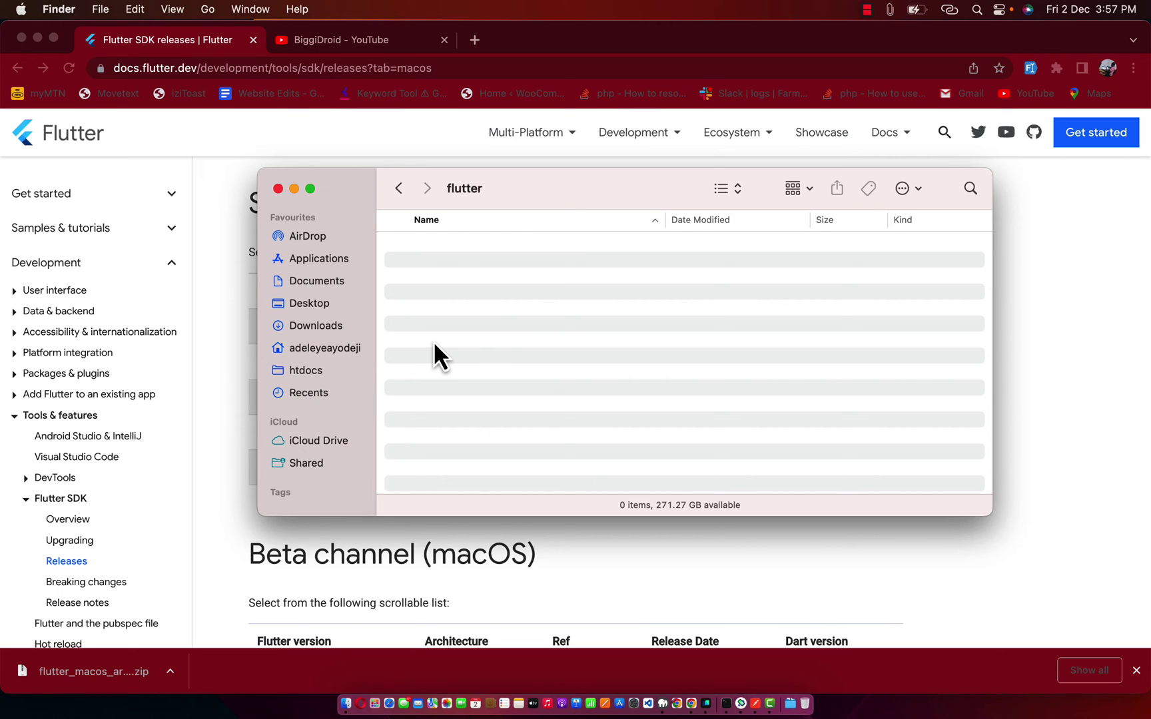
right_click(318, 324)
Open the flutter 3 folder from Downloads in a new Finder tab
left_click(350, 333)
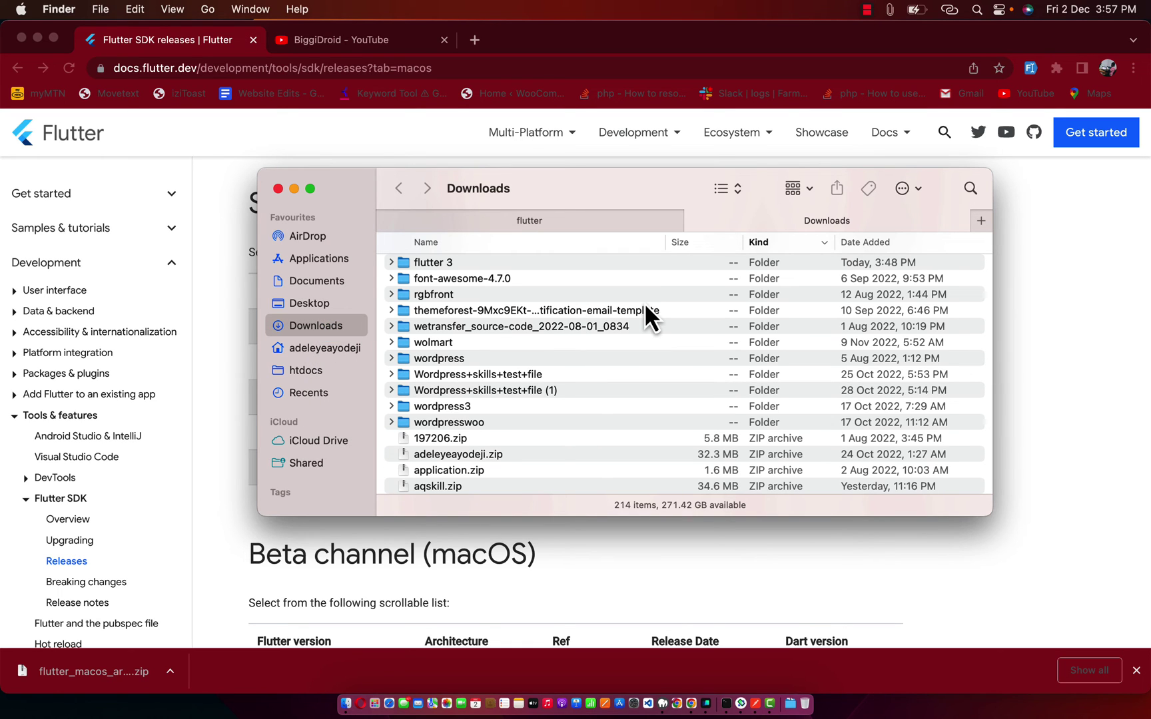
left_click(444, 262)
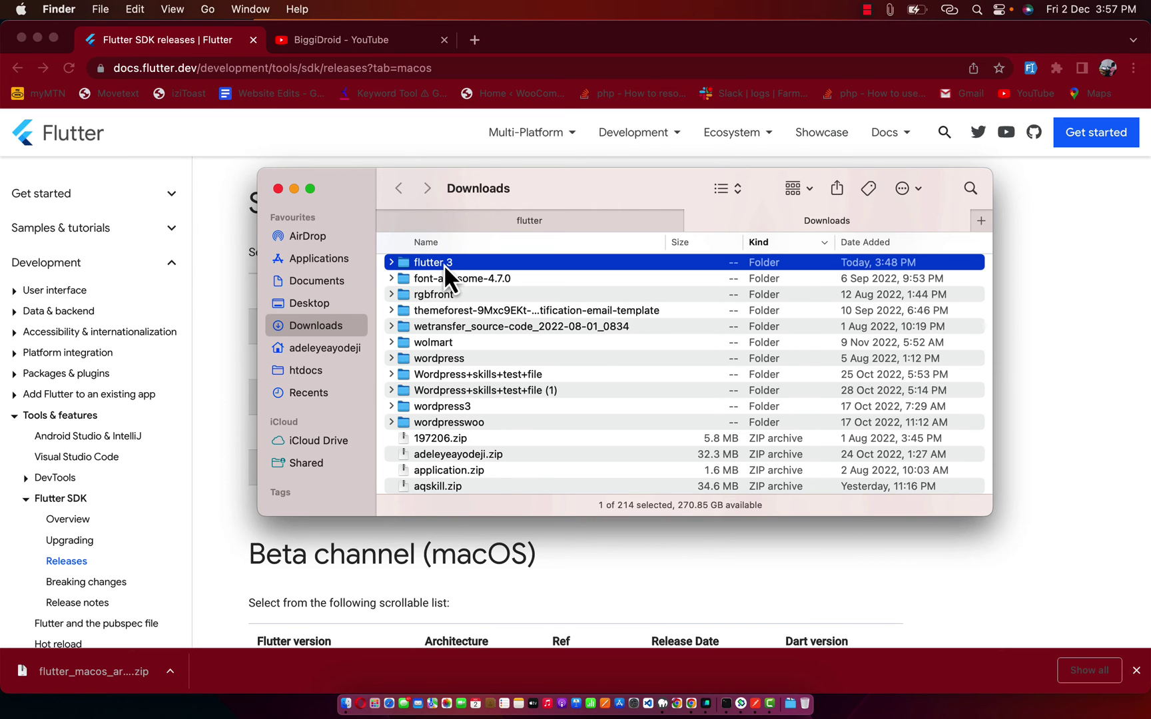
double_click(443, 264)
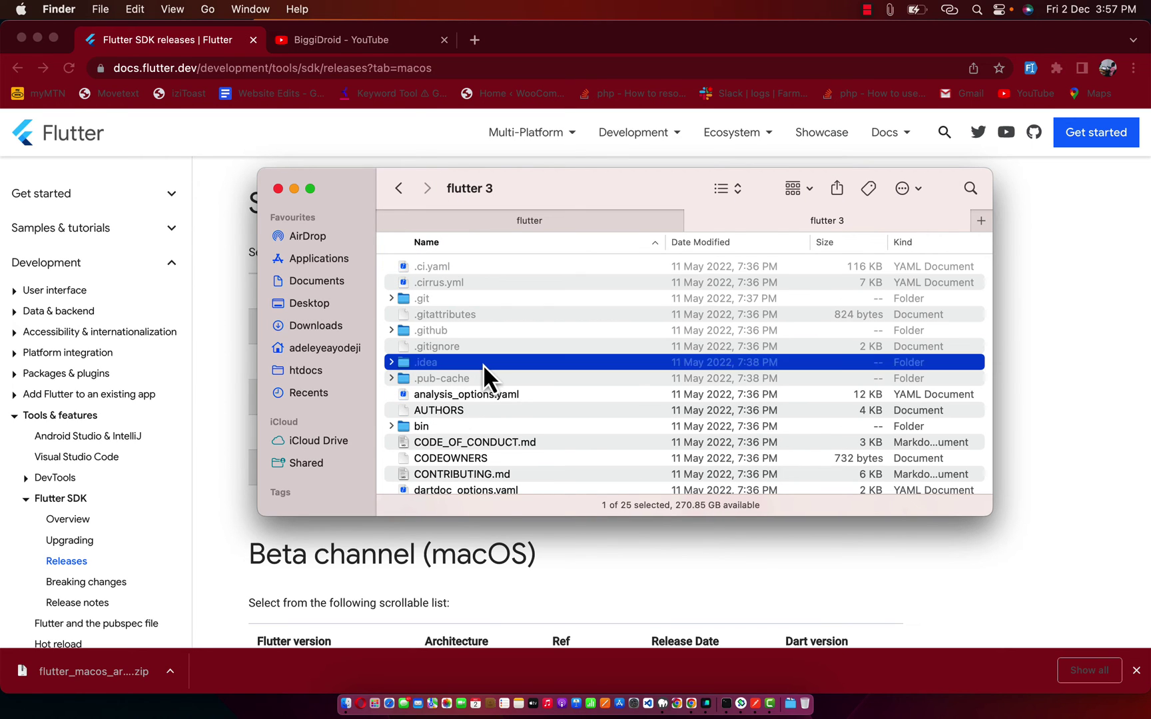
left_click(496, 330)
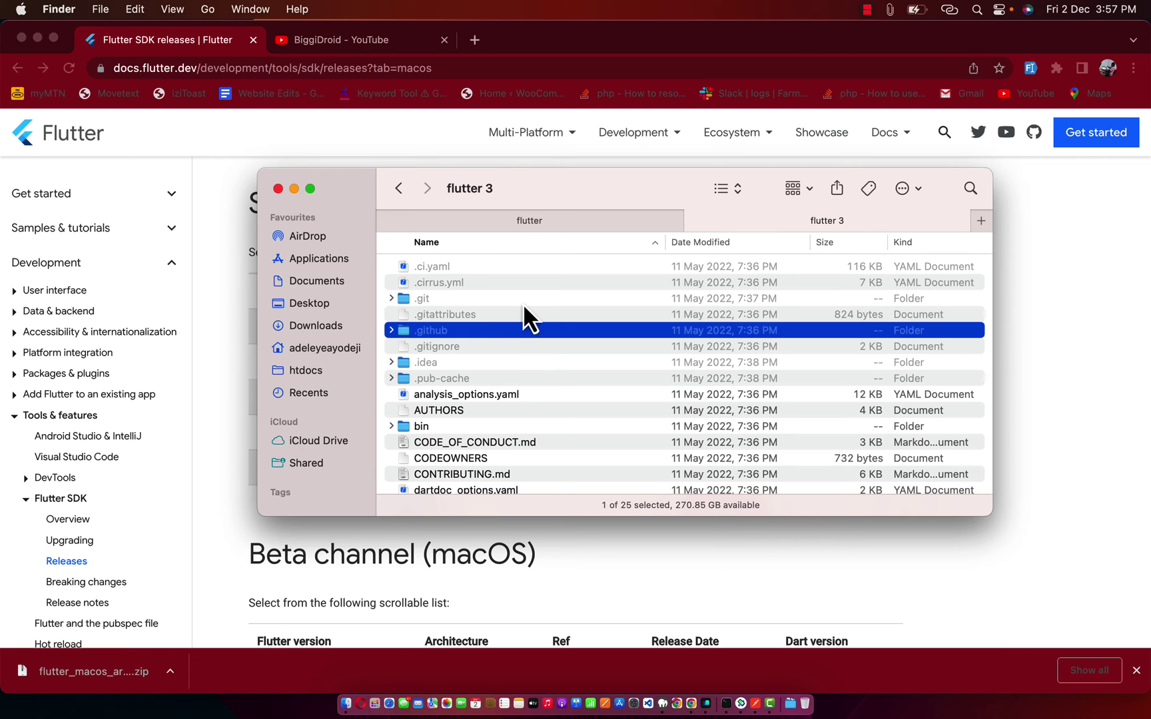
scroll(549, 405, "down", 5)
scroll(549, 405, "up", 5)
left_click(511, 407)
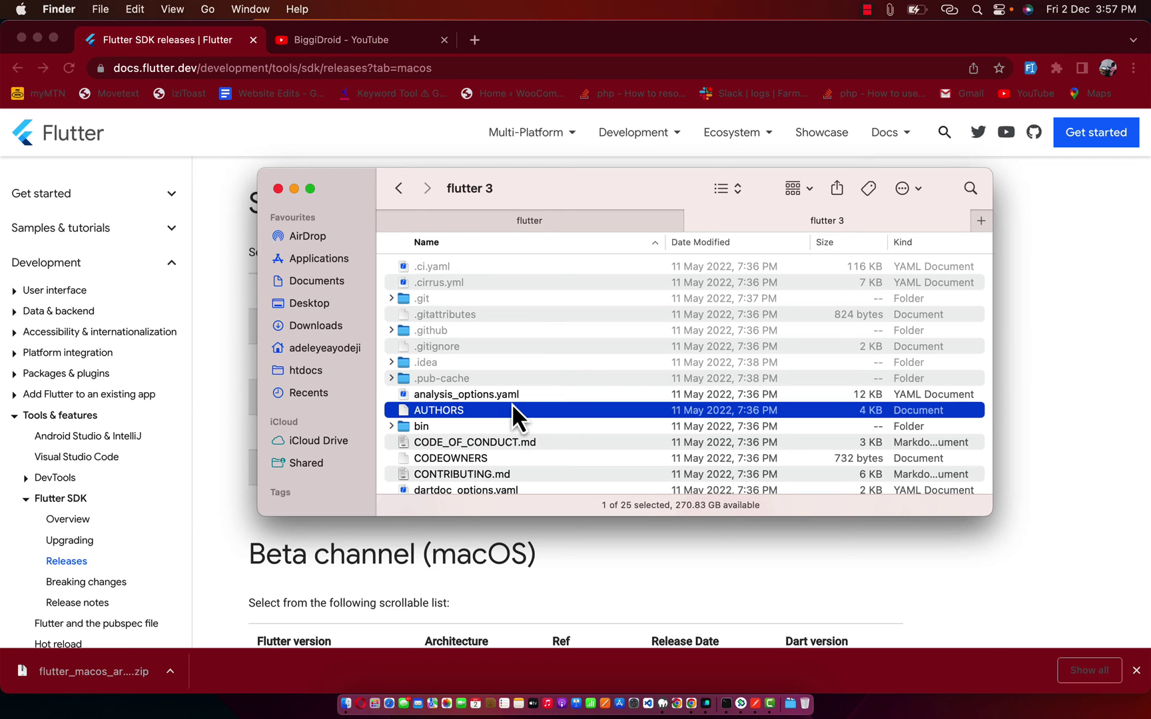
Show hidden dot-files, copy all 25 flutter 3 items and paste them into the flutter folder
key("super+a")
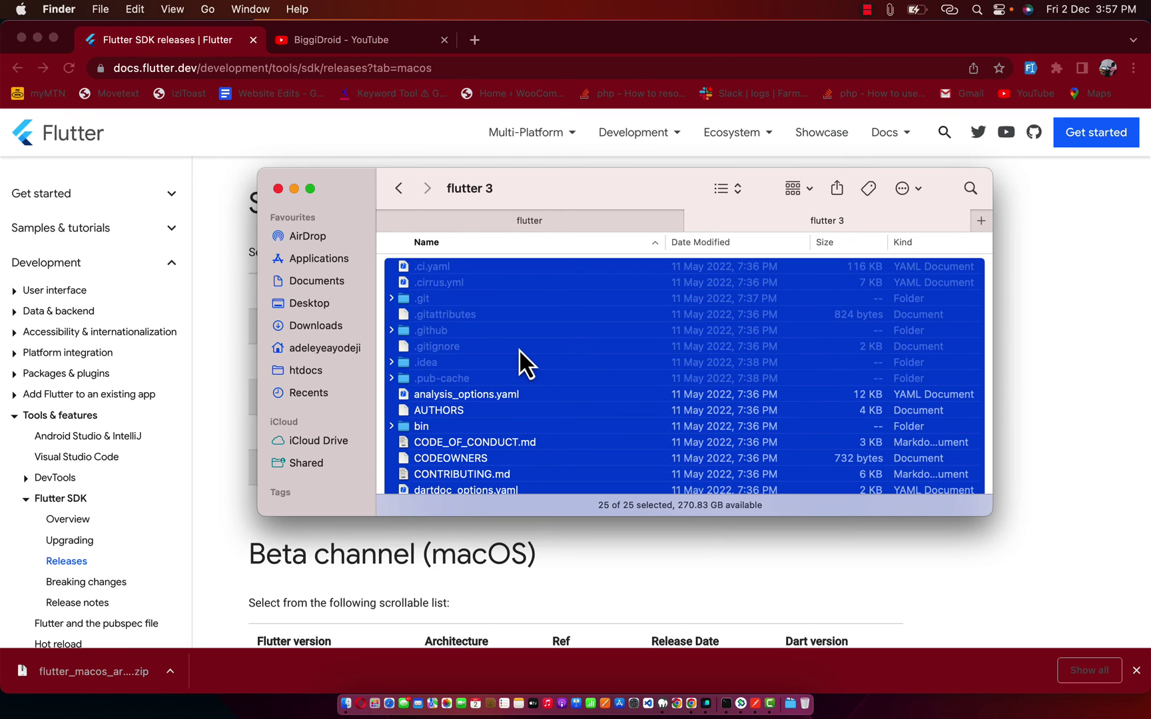
left_click(515, 392)
left_click(514, 362)
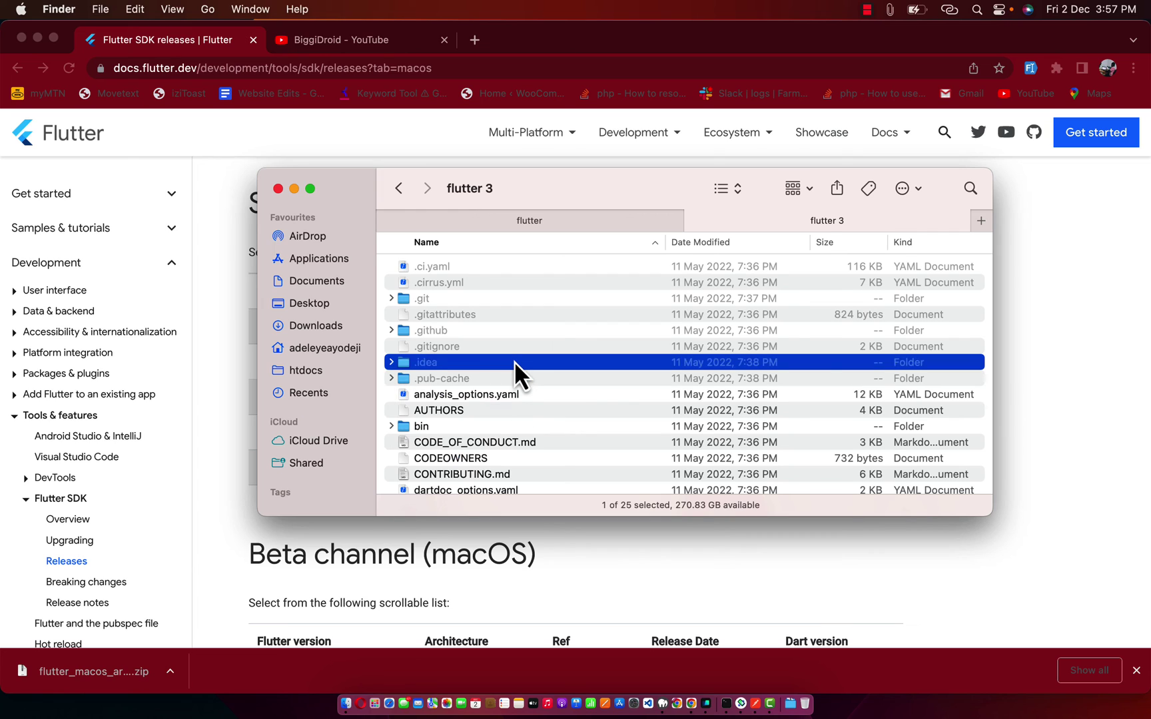
key("super+shift+period")
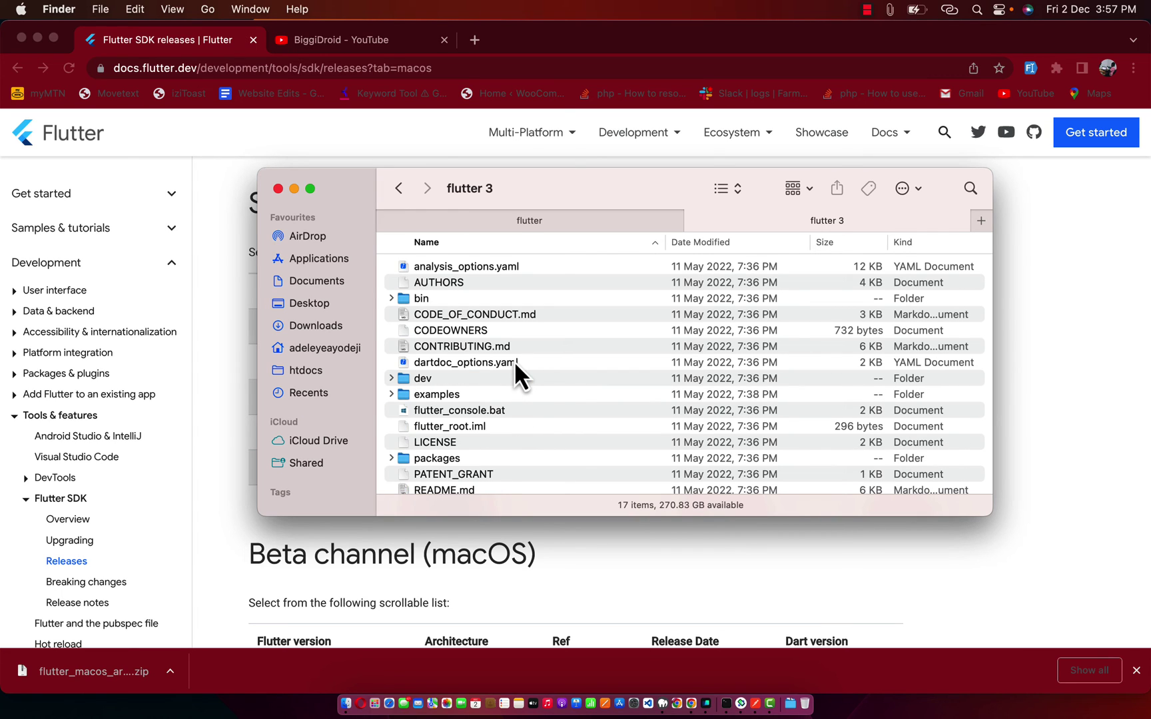
key("super+shift+period")
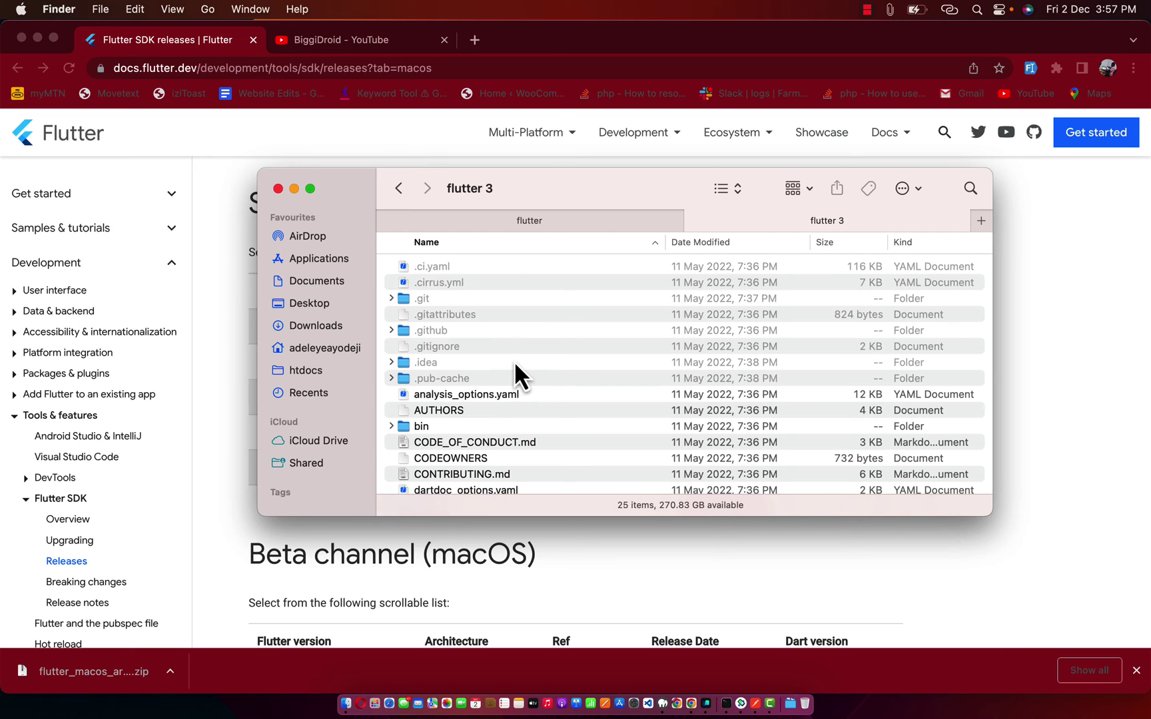
left_click(514, 362)
key("super+a")
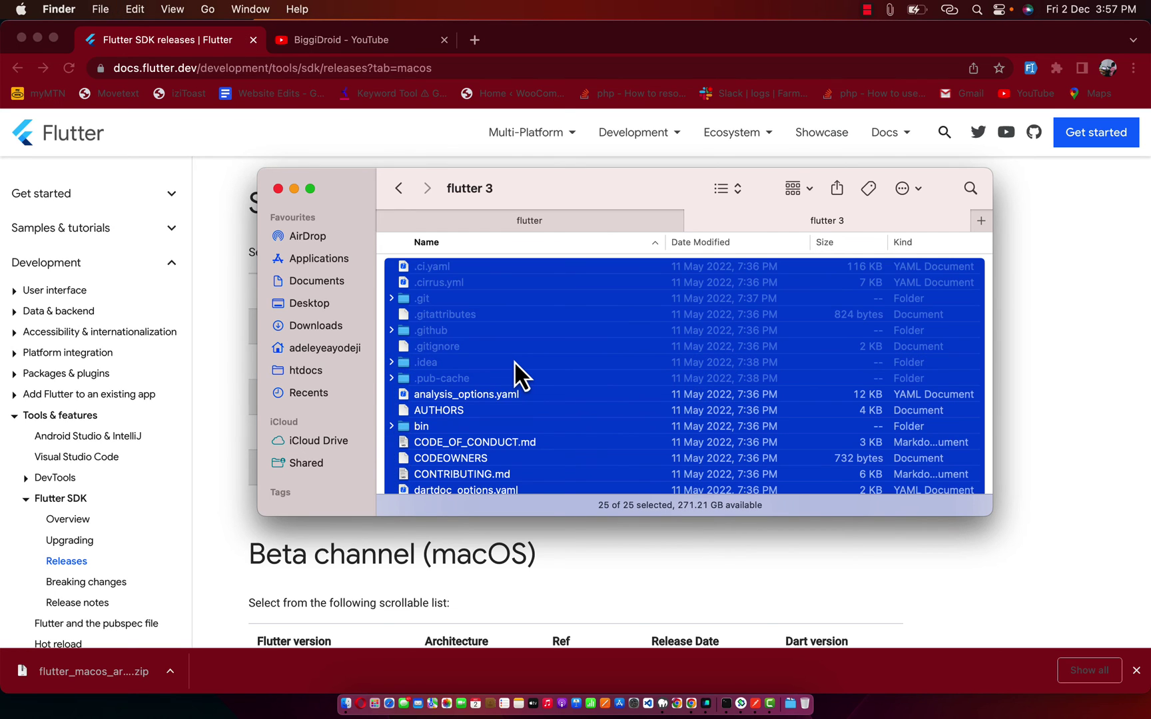
key("super+c")
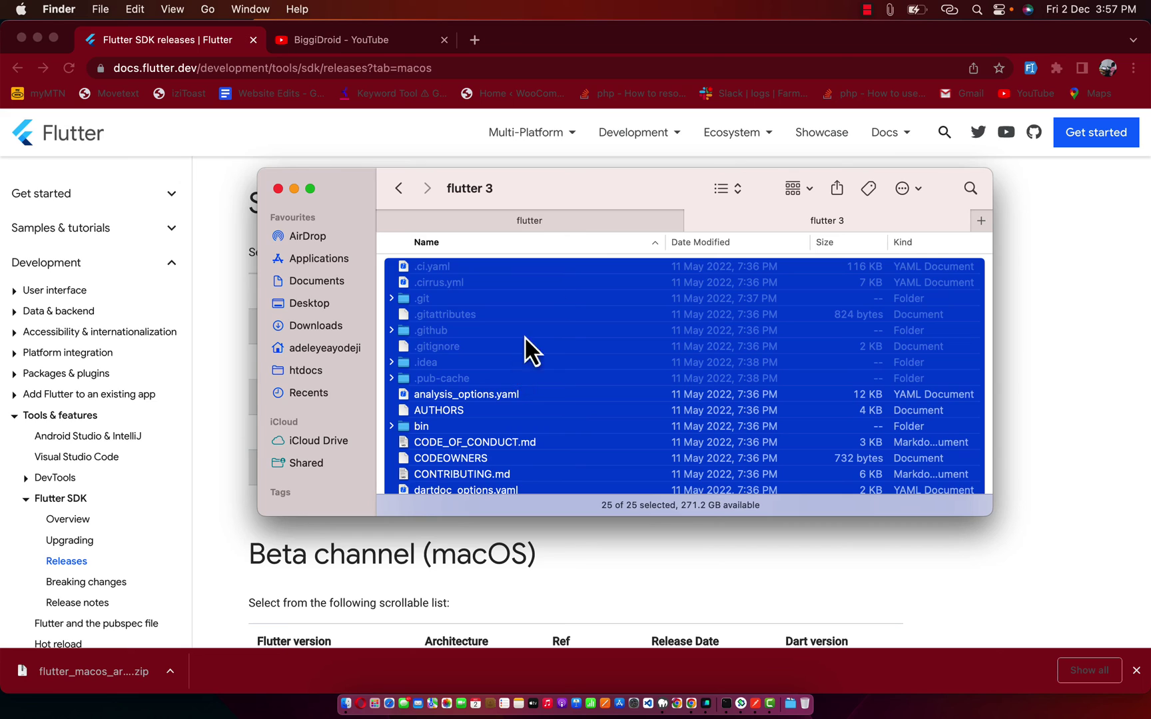
left_click(586, 219)
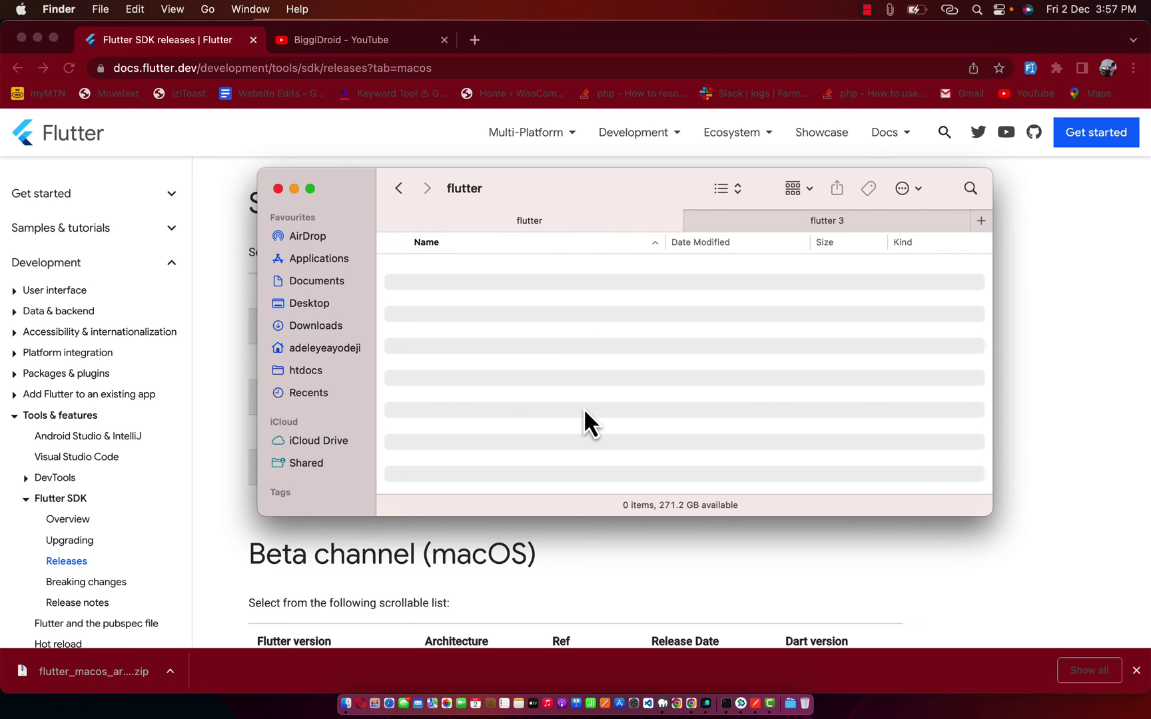
key("super+v")
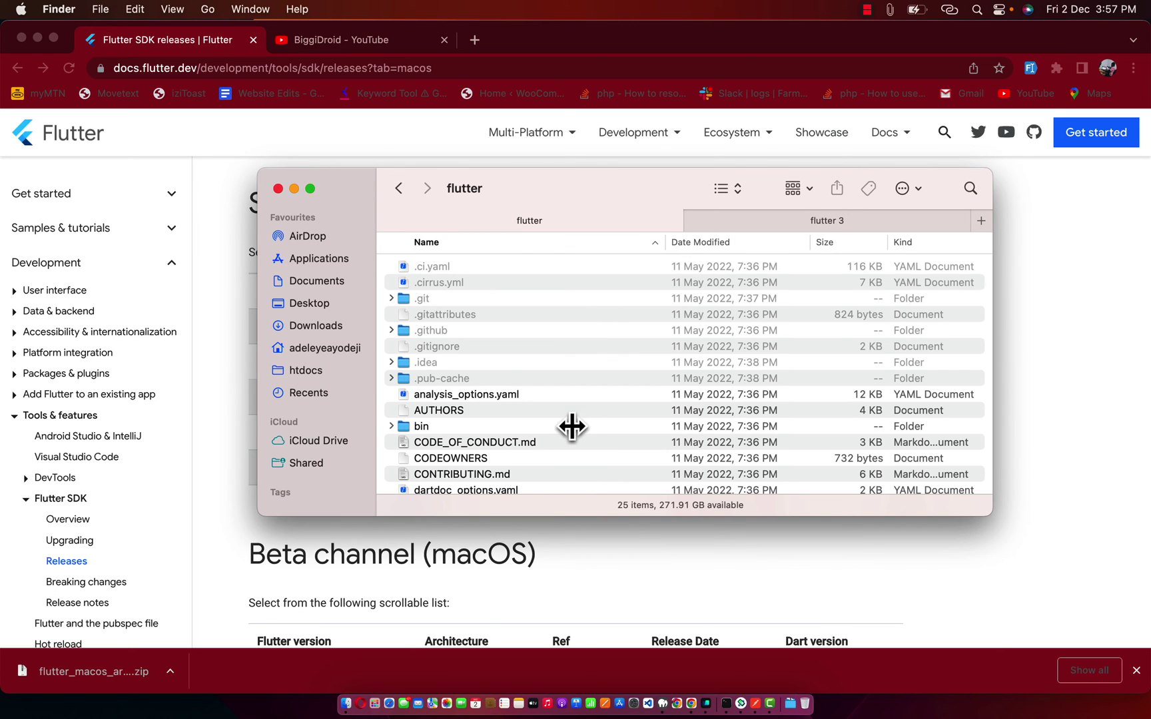
Run flutter doctor in Warp and confirm it reports Flutter 3.0.0 stable with no issues found
left_click(704, 699)
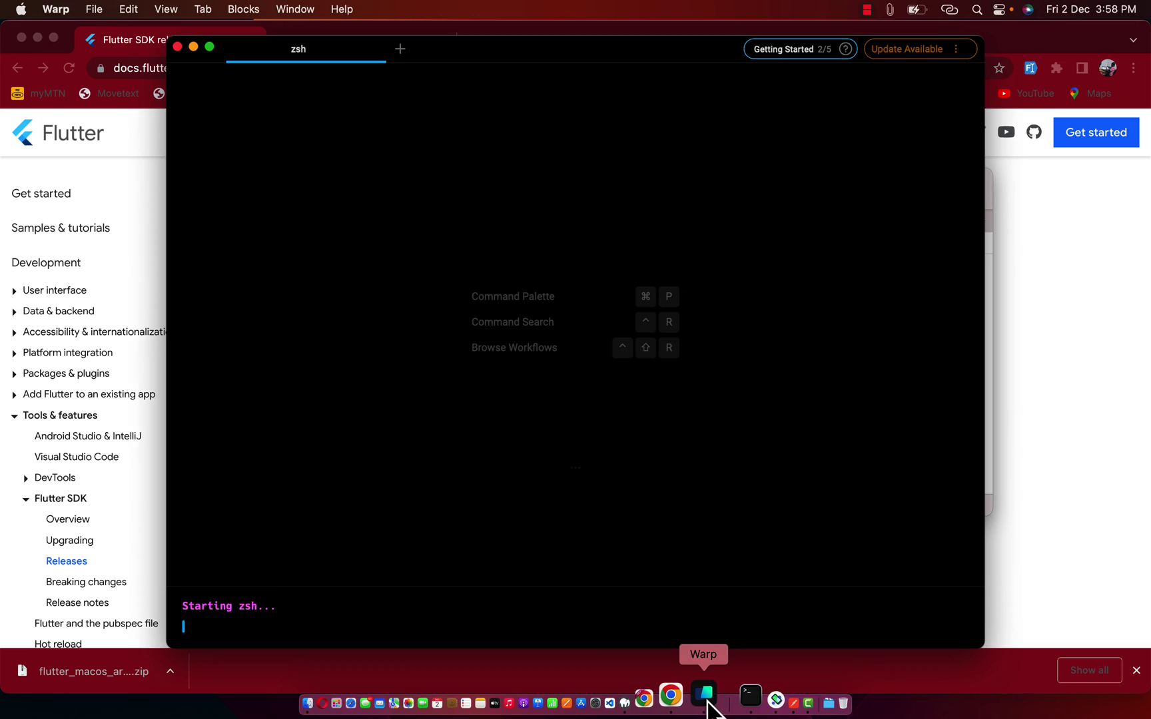
type("flutter doctor")
key("Return")
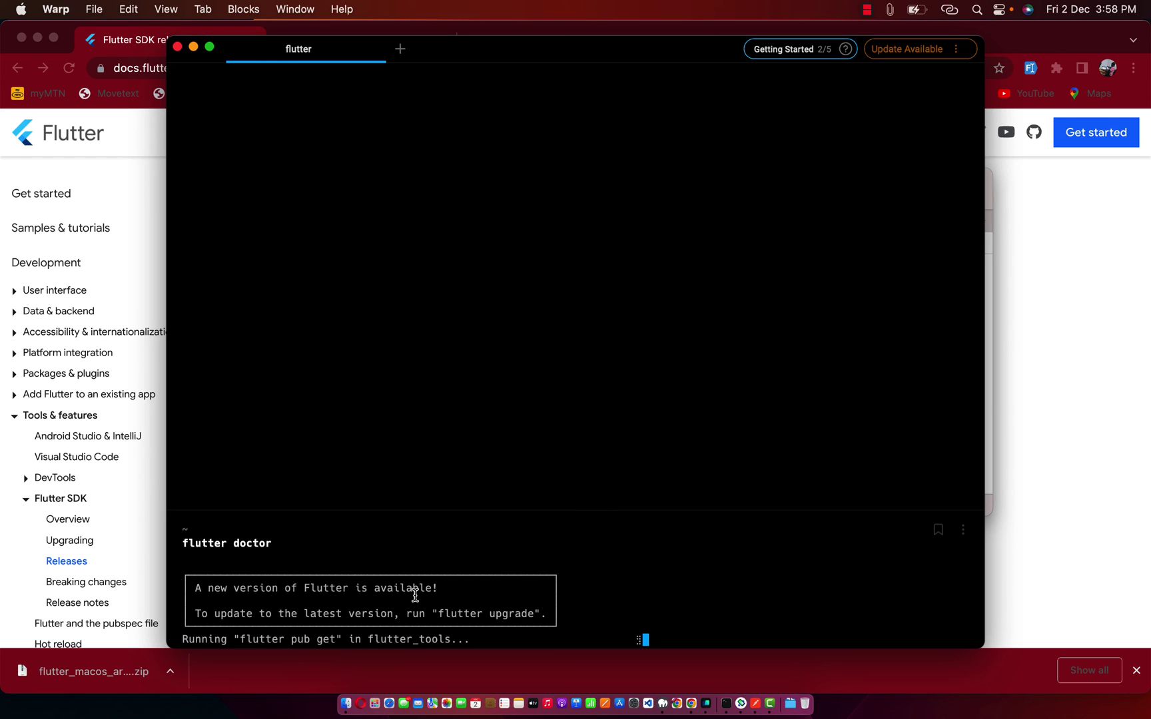
left_click(581, 572)
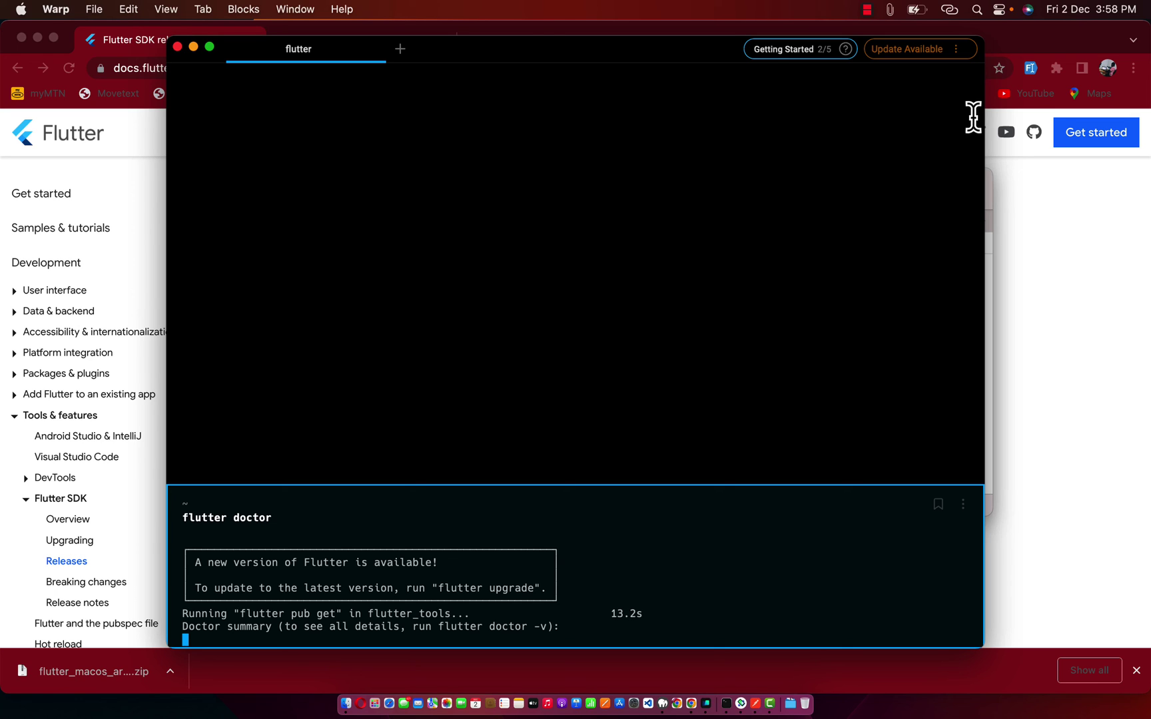
left_click(868, 11)
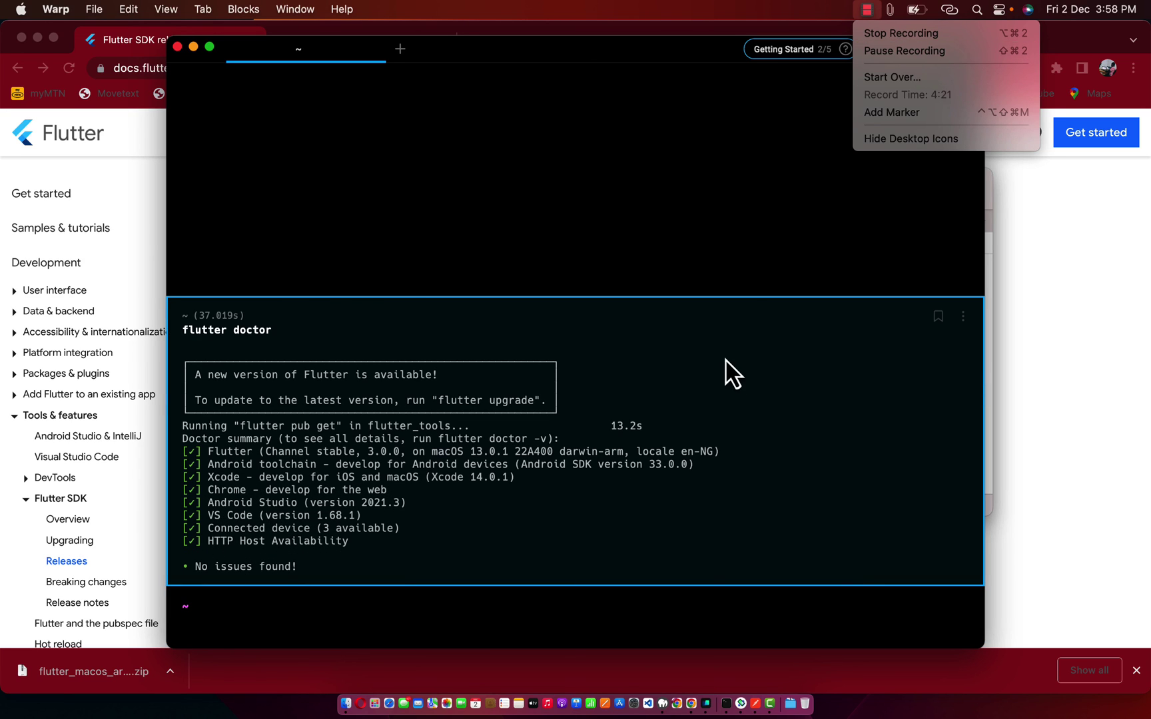
left_click(759, 471)
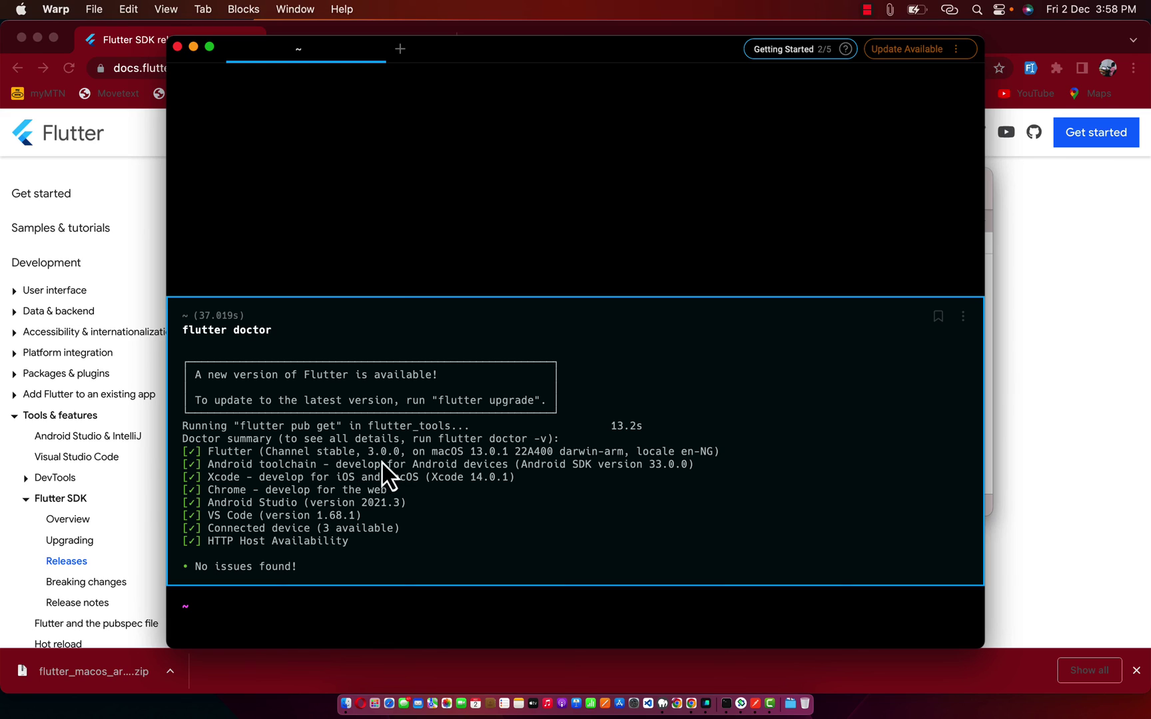
left_click(436, 615)
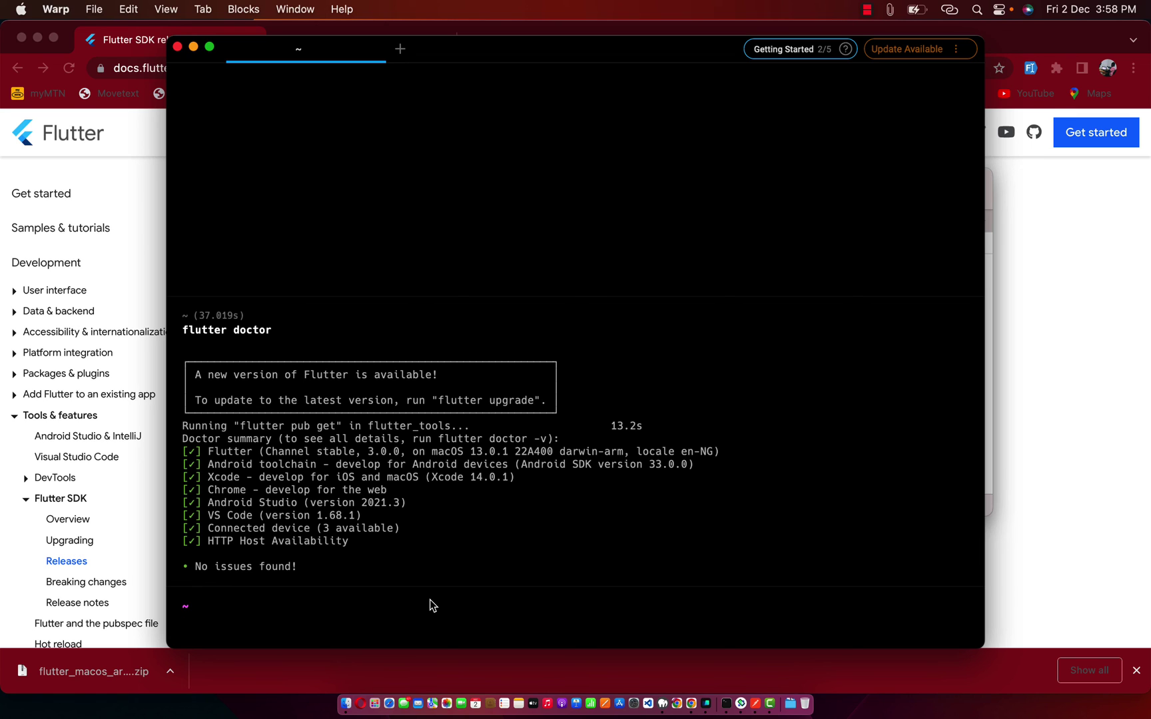
Minimize Warp and rerun flutter doctor in a new Terminal window, checking the 3.0.0 version
left_click(193, 46)
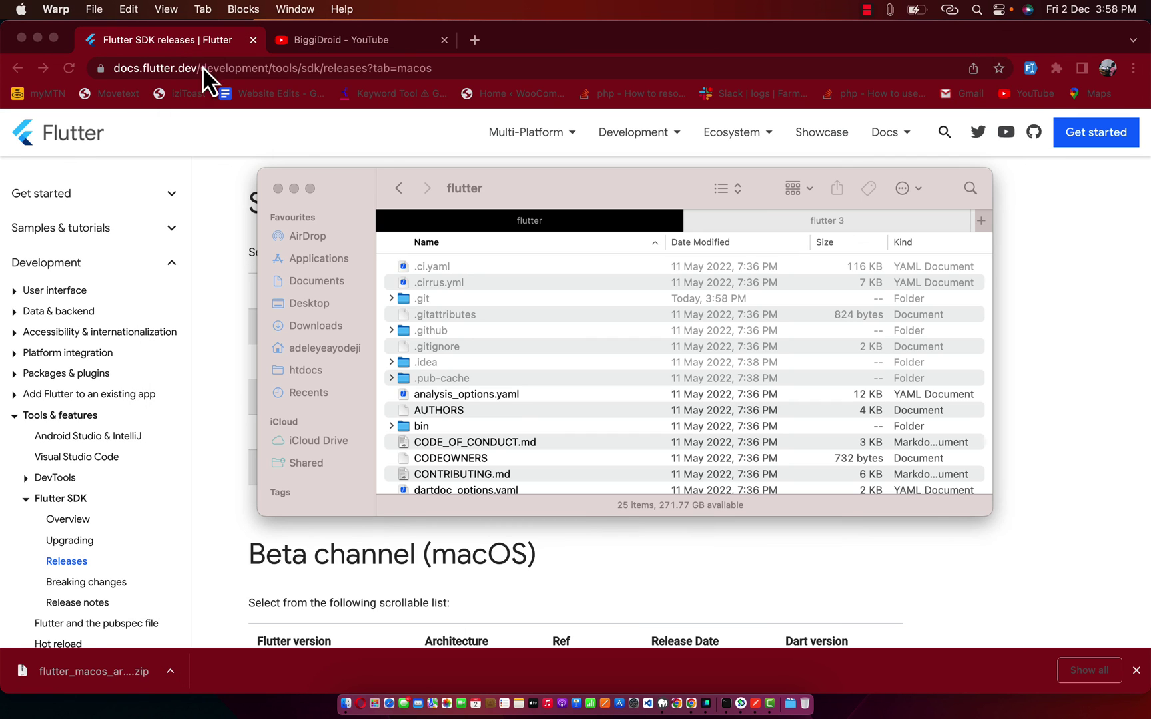
left_click(726, 703)
type("flutter ")
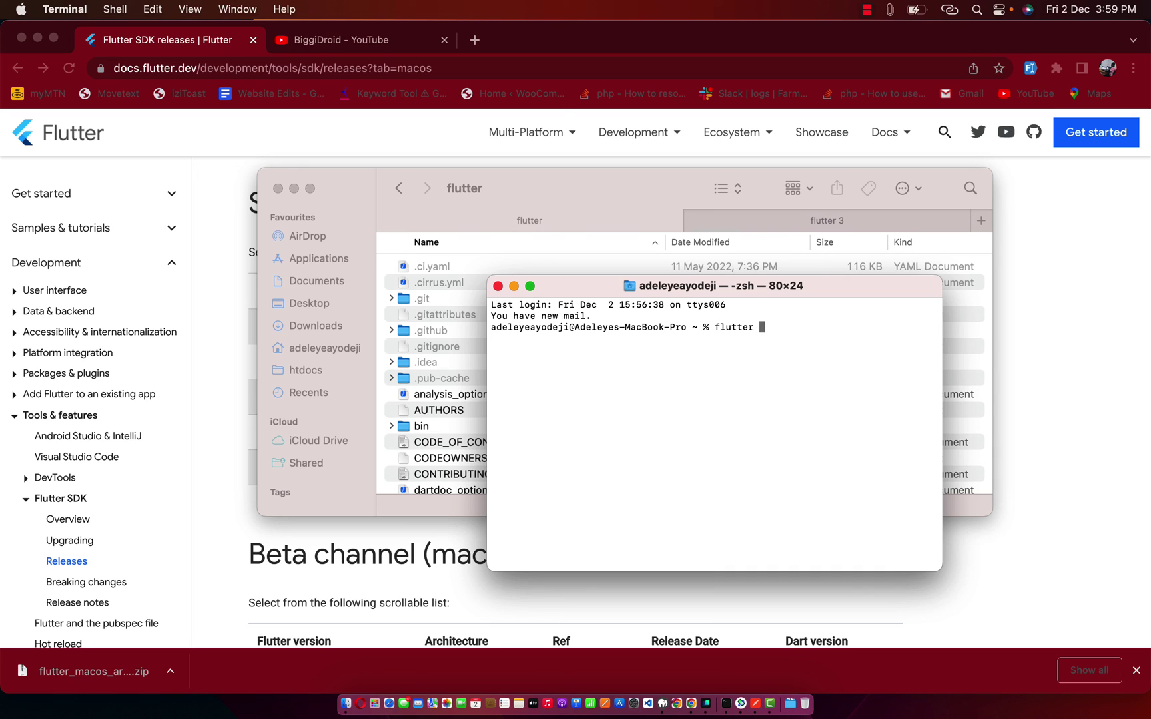
type("doctor")
key("Return")
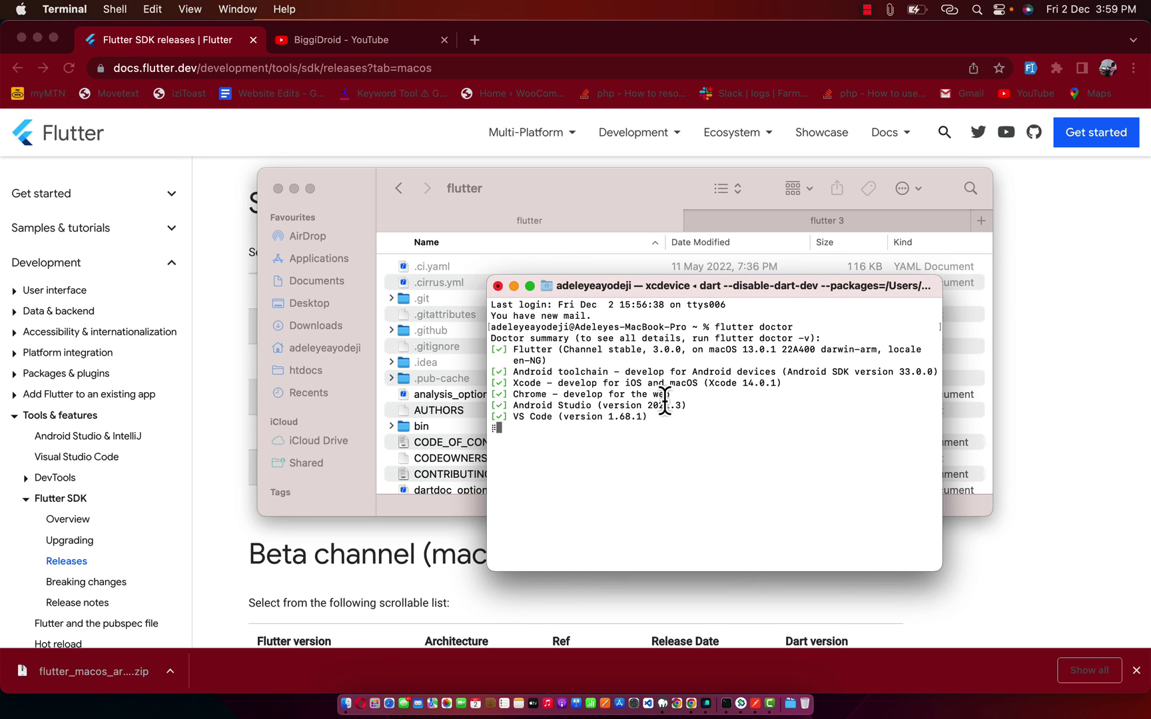
left_click_drag(653, 350, 707, 350)
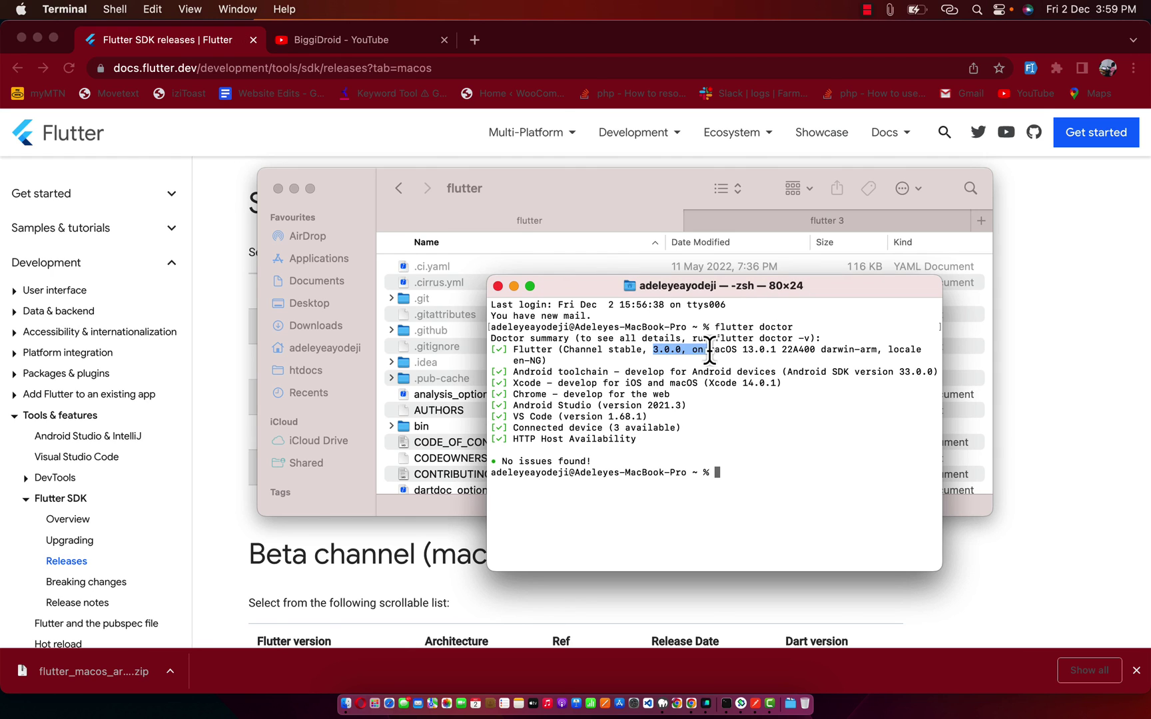
left_click(724, 422)
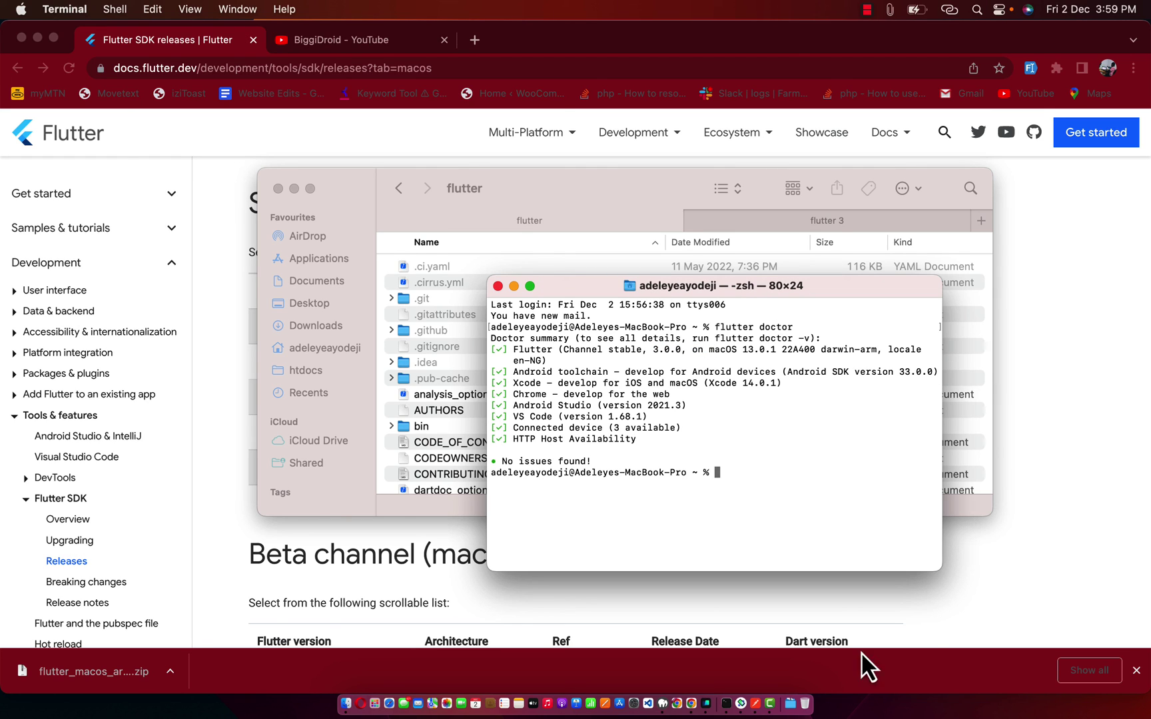
Bring the Flutter releases page forward and browse older versions in the macOS stable channel table
left_click(719, 705)
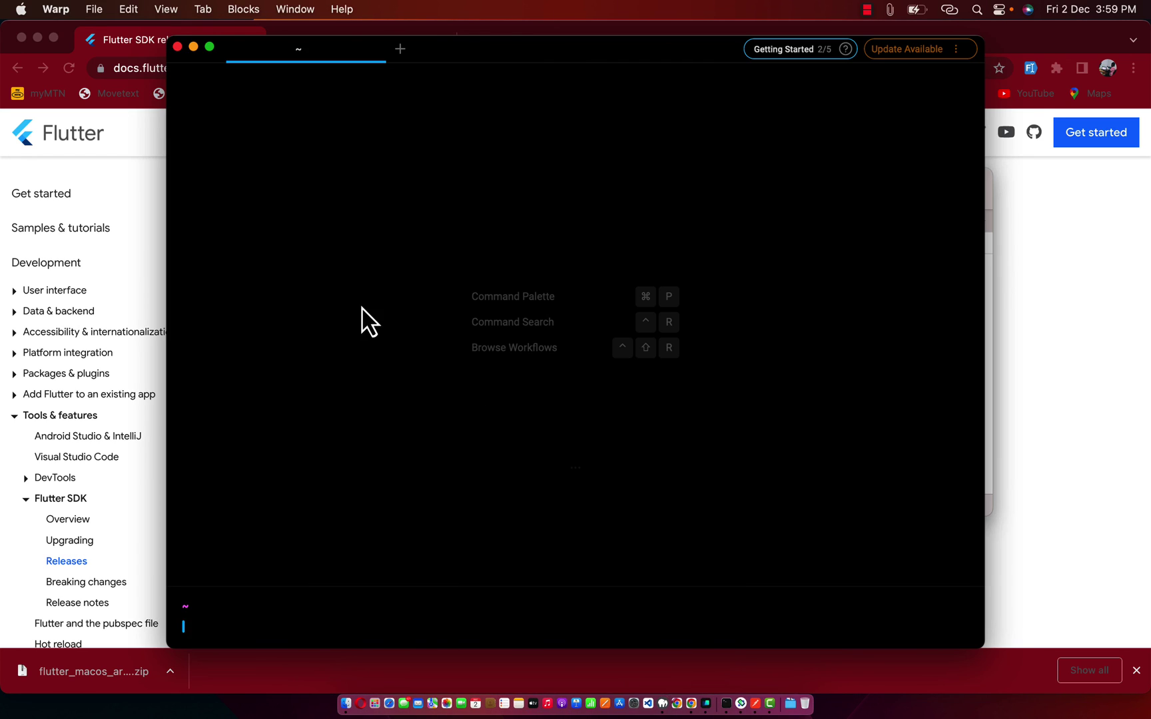
left_click(1064, 355)
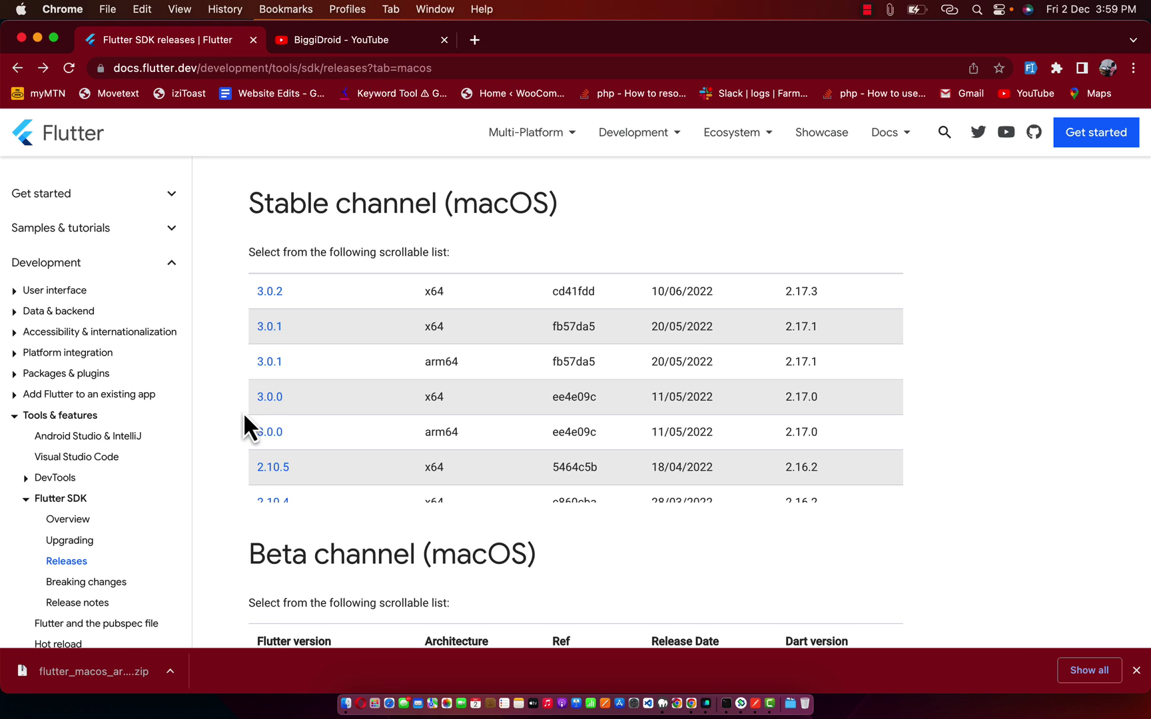
scroll(299, 426, "down", 20)
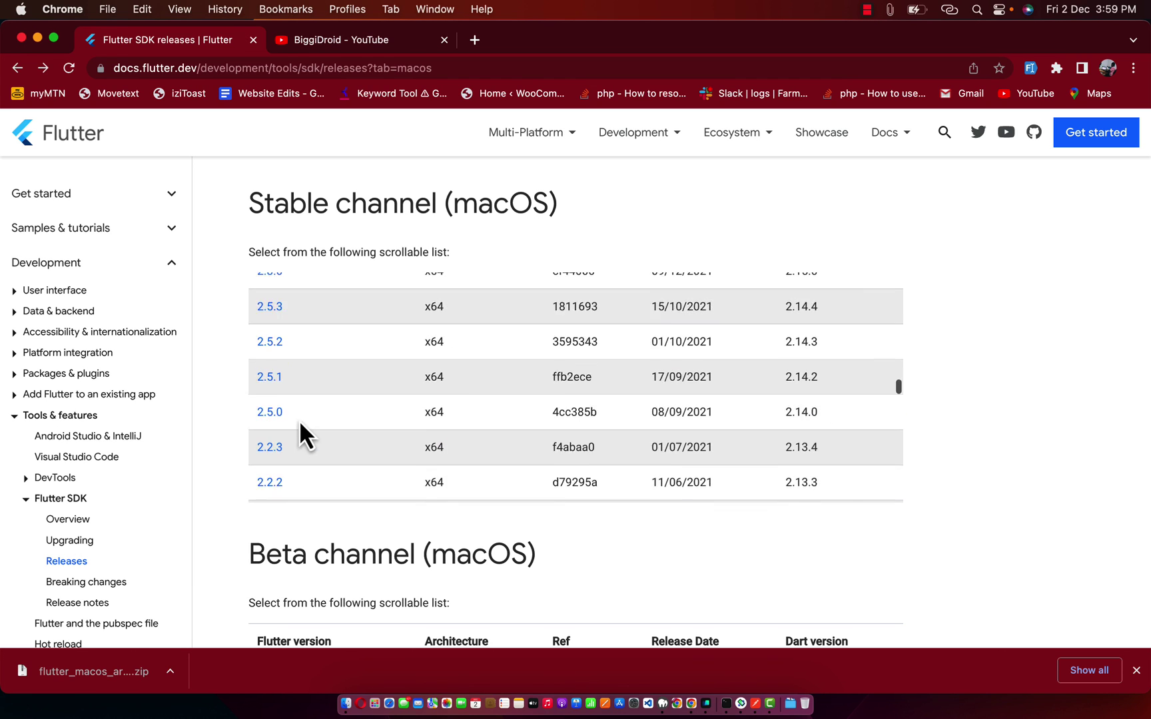
scroll(300, 420, "down", 8)
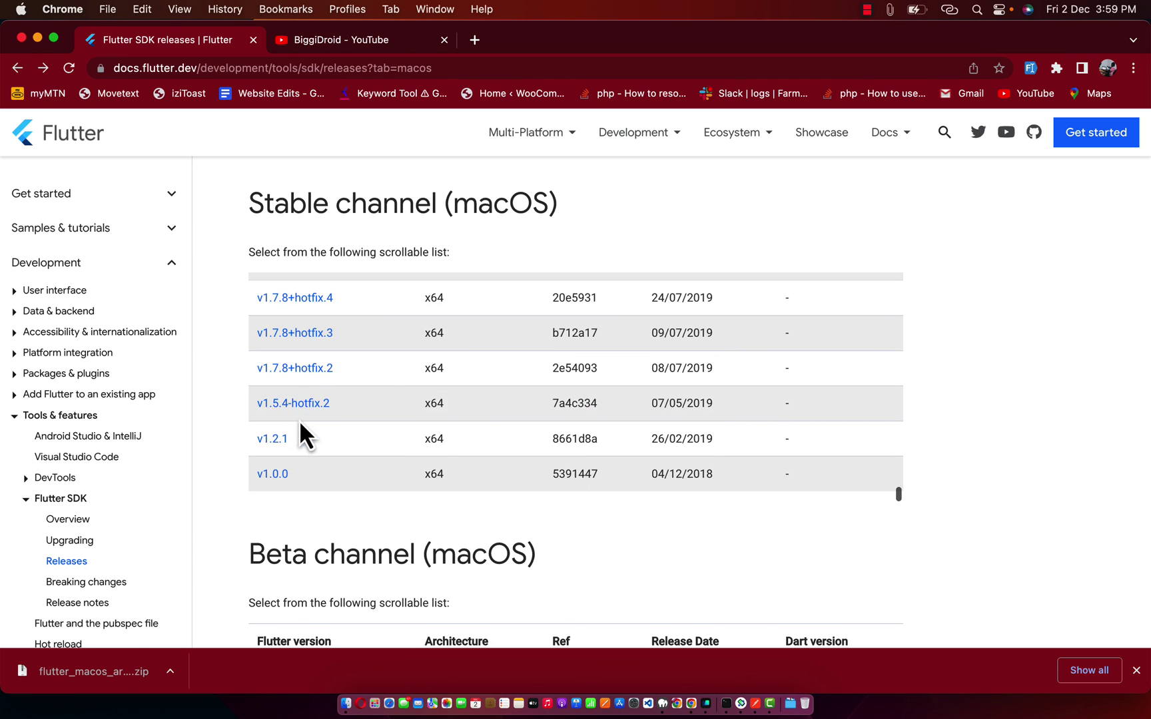
scroll(233, 356, "up", 4)
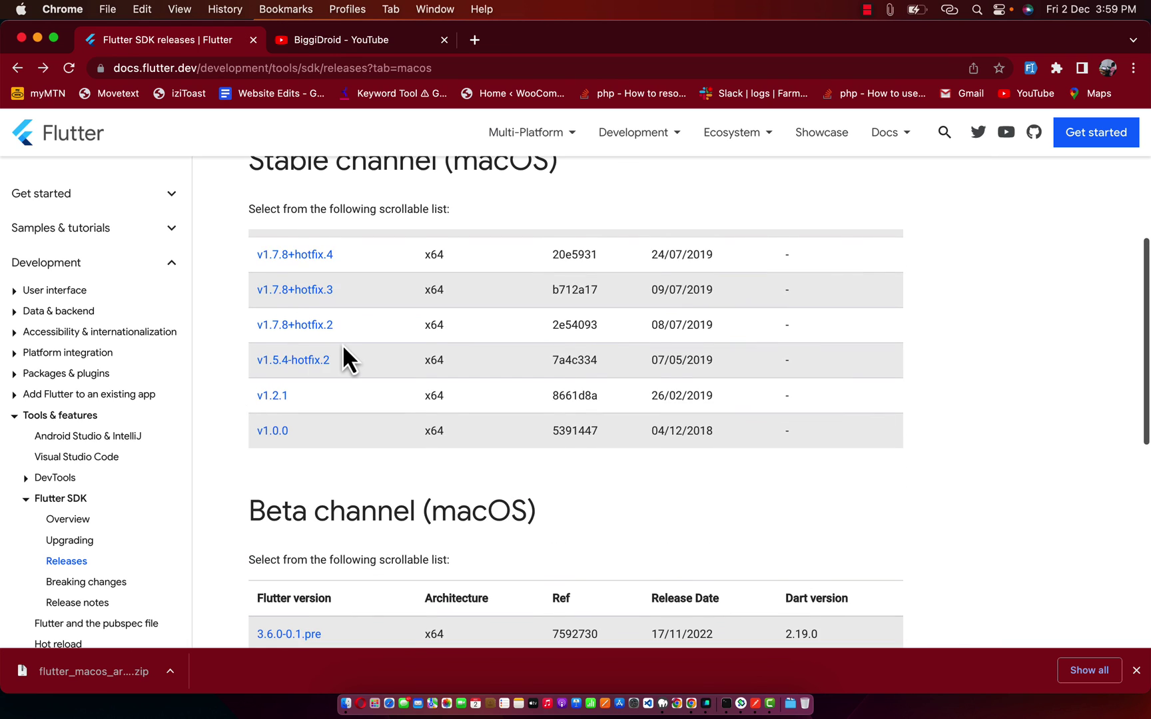
scroll(344, 348, "up", 15)
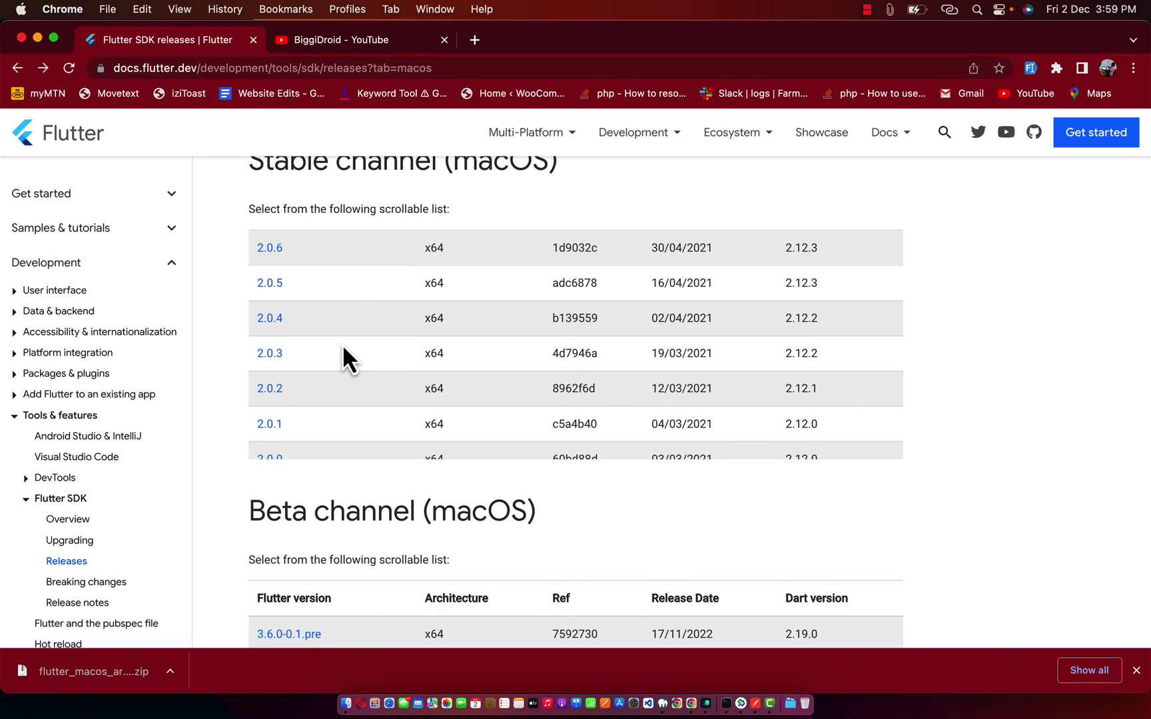
scroll(344, 347, "down", 3)
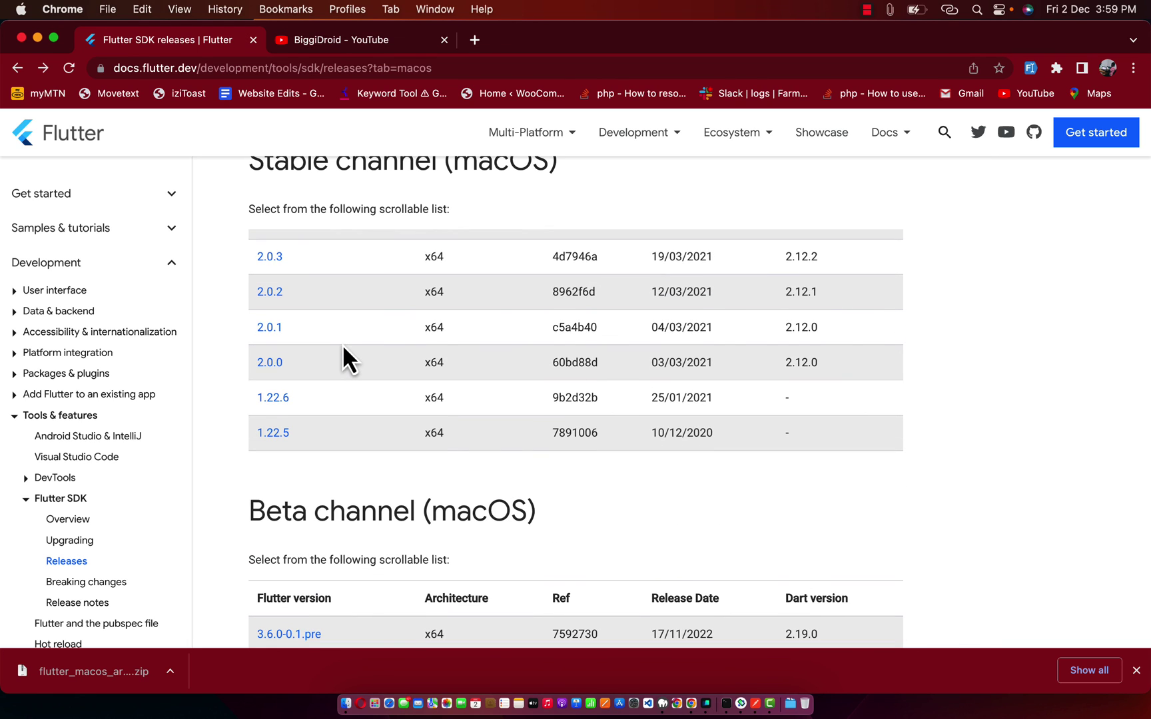
scroll(342, 346, "up", 5)
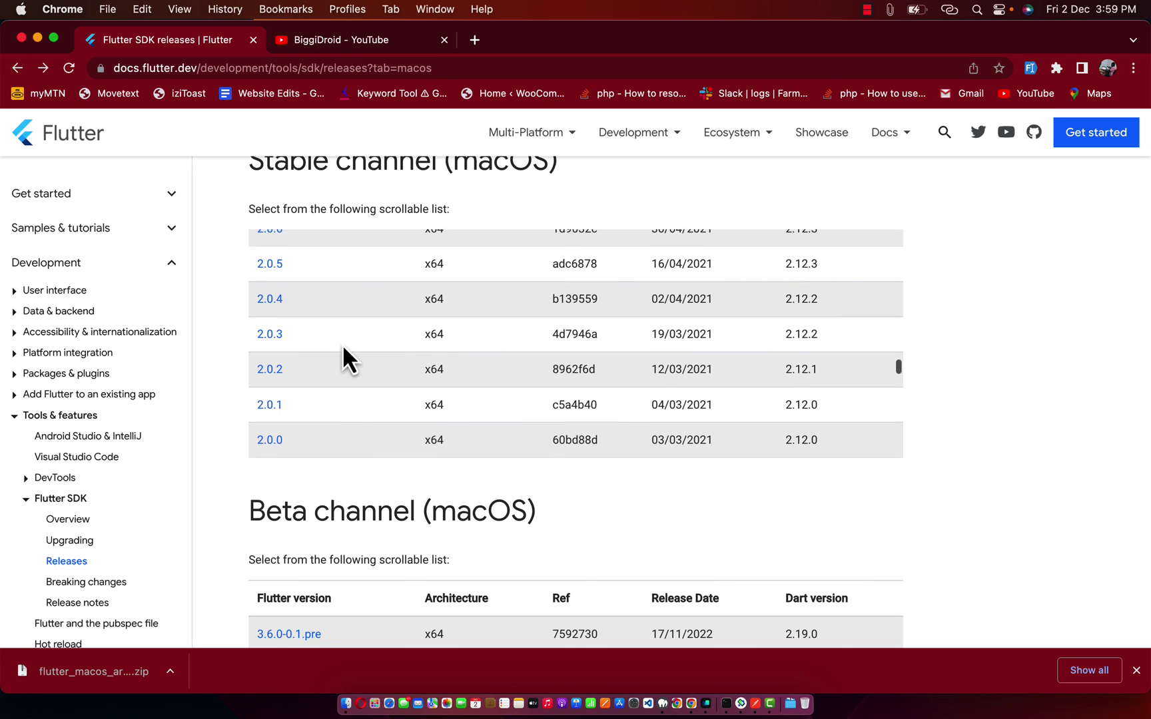
scroll(221, 333, "up", 3)
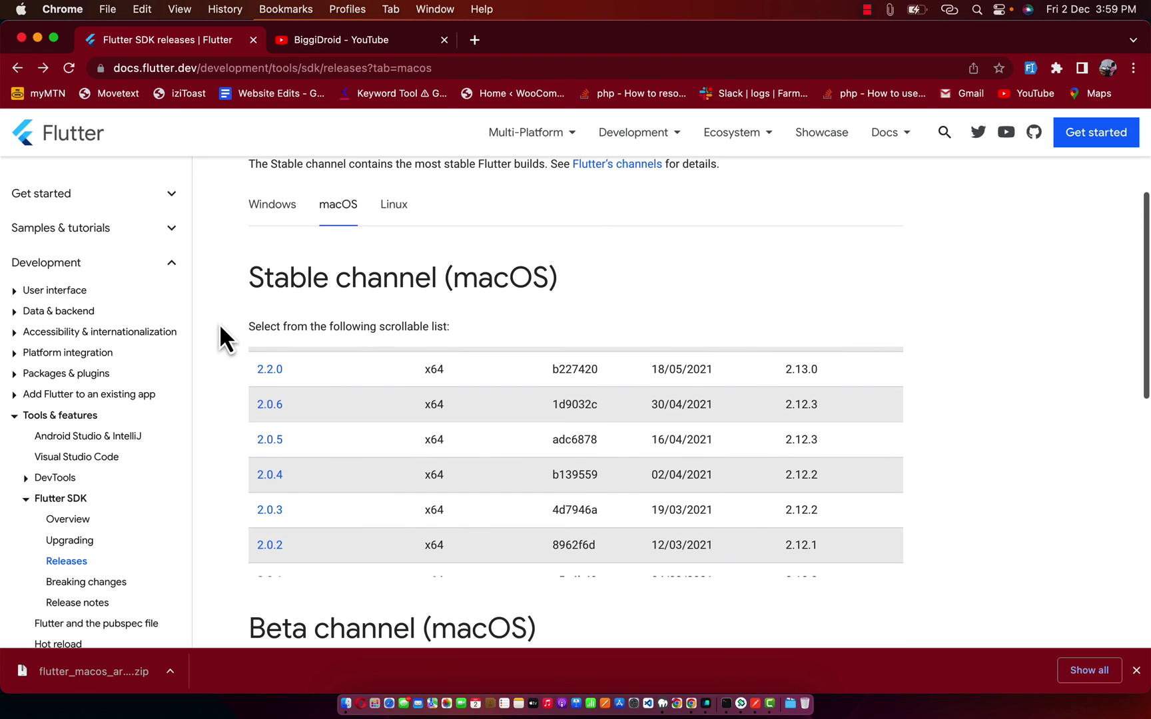